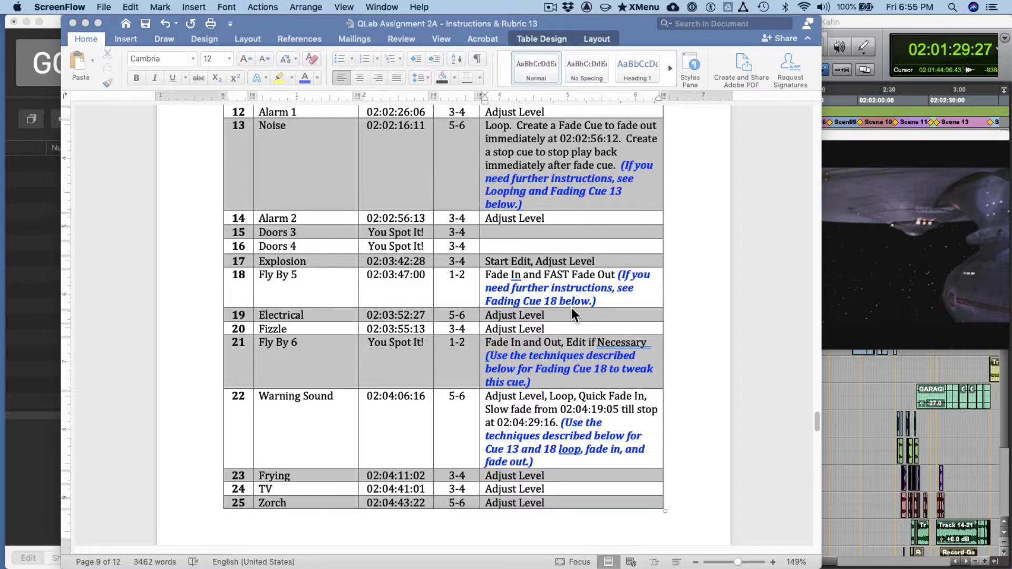
Step: Switch to QLab and Finder and add Noise.wav from the QLab 2 Media folder to the empty Main Cue List
scroll(571, 309, up, 4)
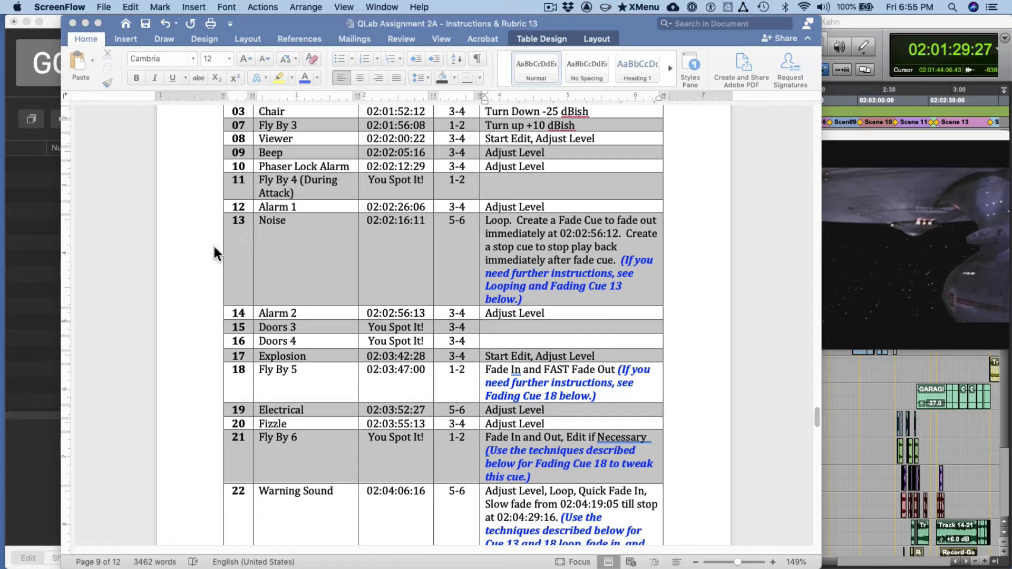
click(38, 464)
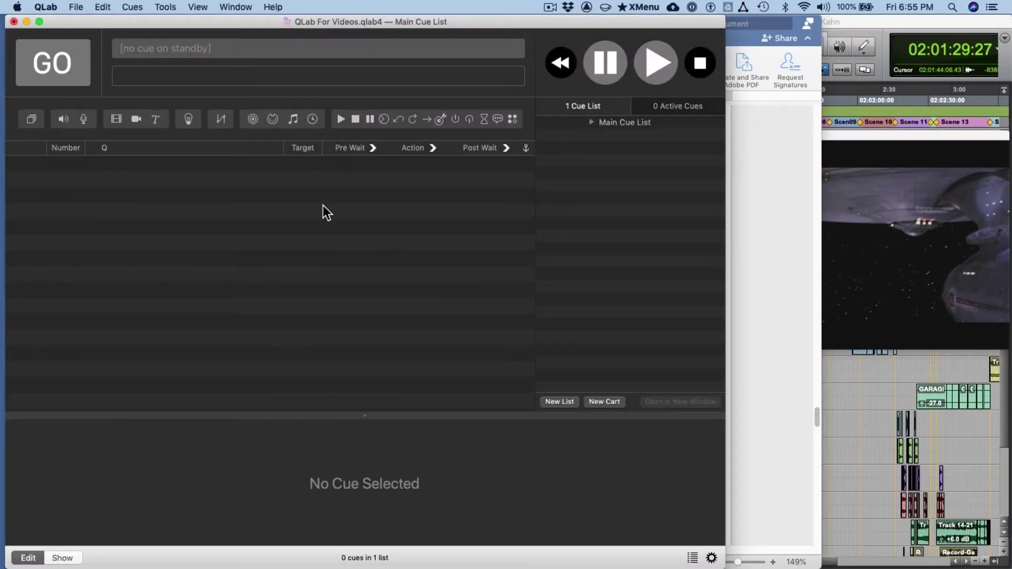
key(super+Tab)
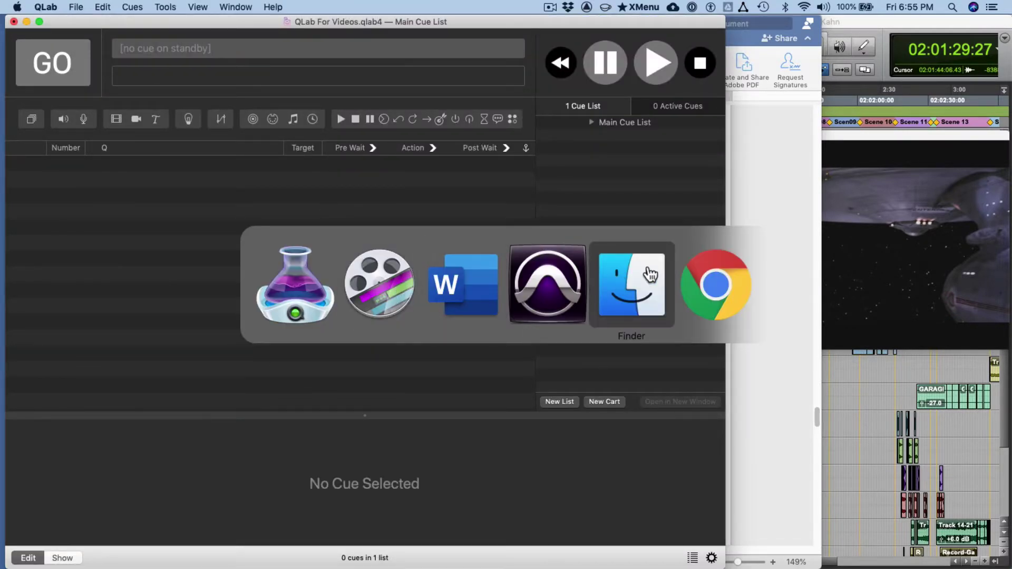
click(644, 292)
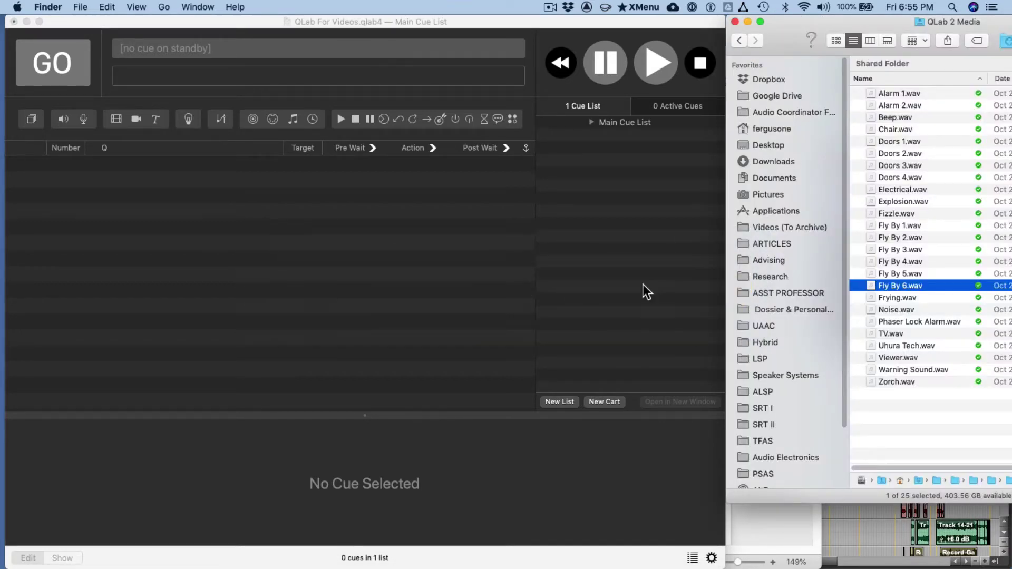
click(902, 311)
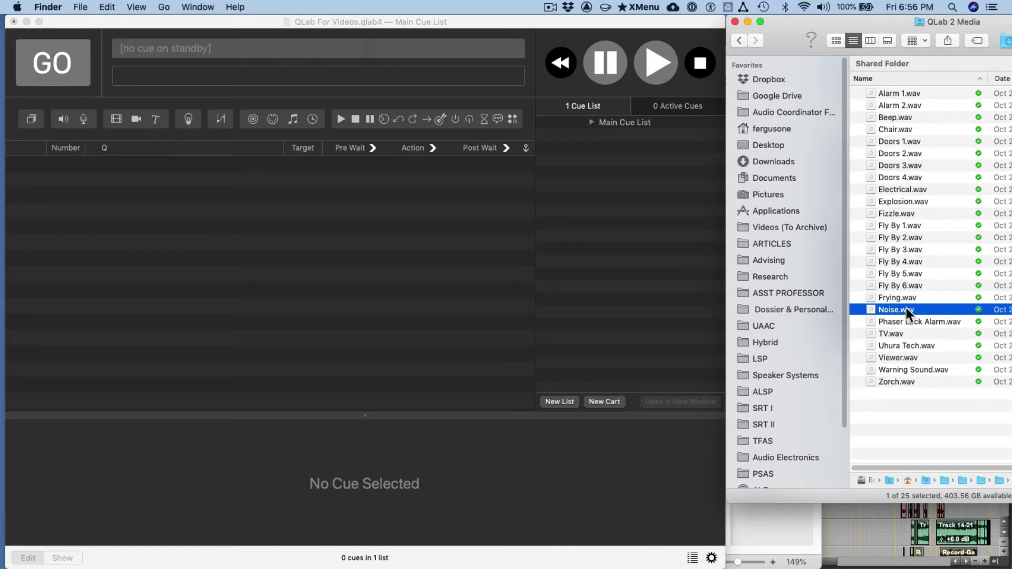
drag(906, 311, 170, 232)
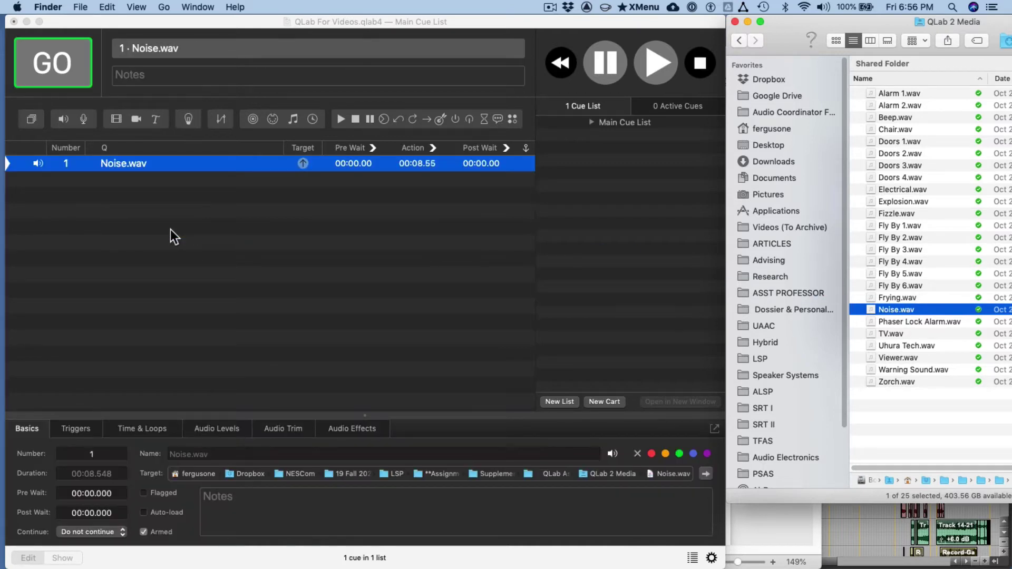
Step: Audition the Noise.wav cue in QLab, stop playback, and show the cue's audio levels
click(171, 230)
click(43, 58)
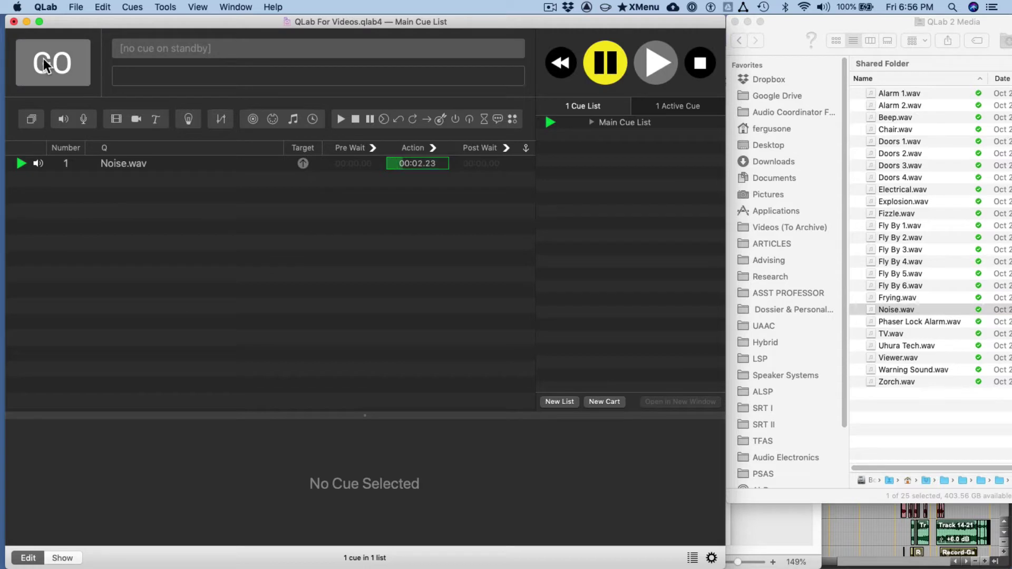
click(700, 64)
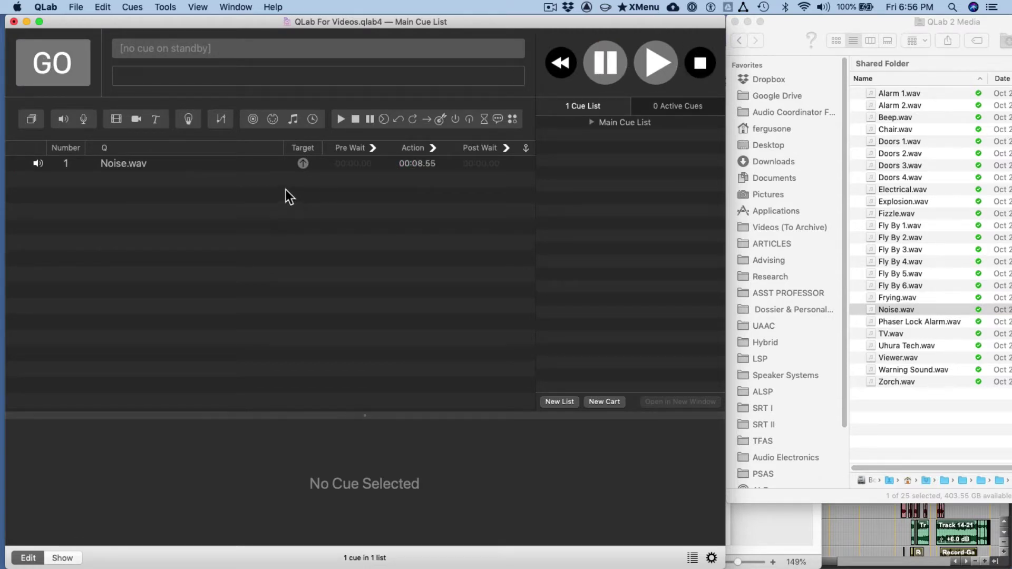
click(119, 164)
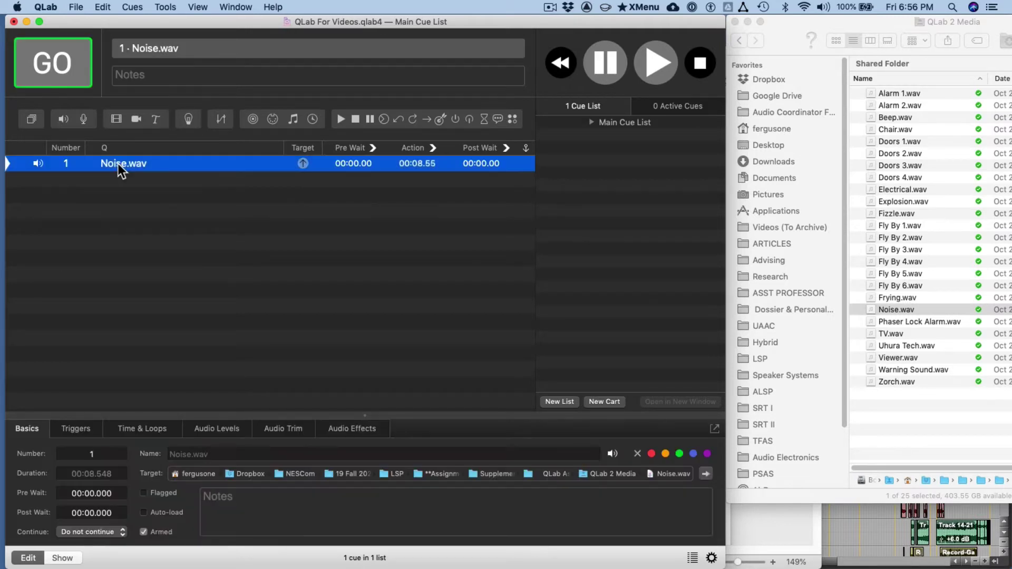
click(203, 432)
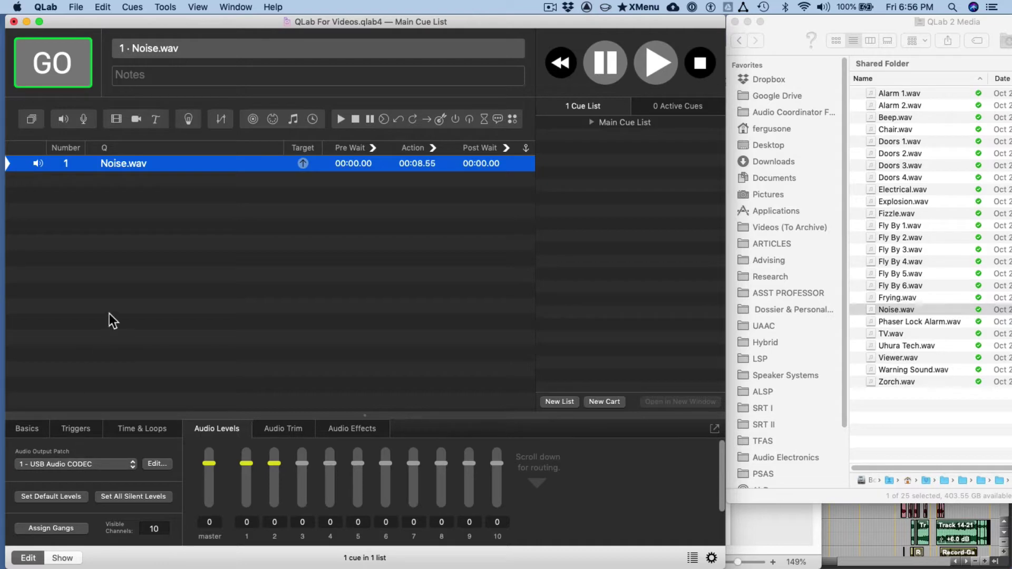
Step: Switch to the Word assignment document and copy the Noise cue's timecode, 02:02:16:11, from row 13
key(super+Tab)
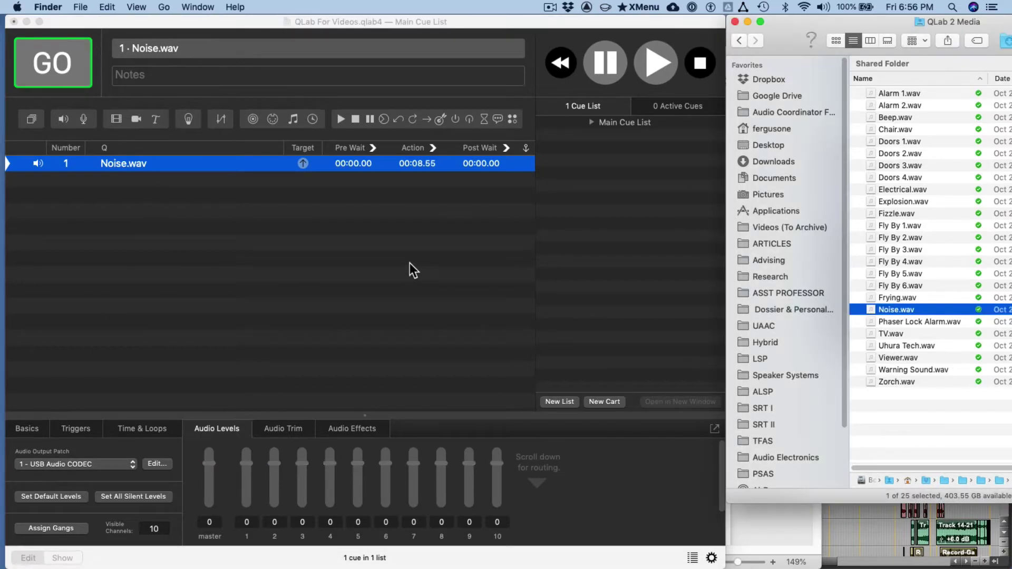
key(super+Tab)
click(546, 294)
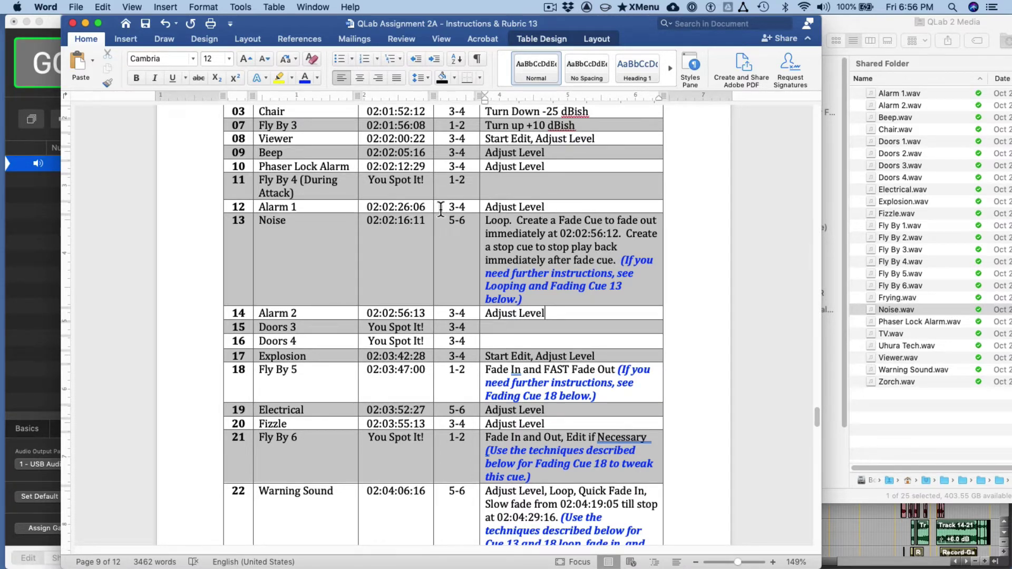
drag(424, 220, 365, 221)
key(super+c)
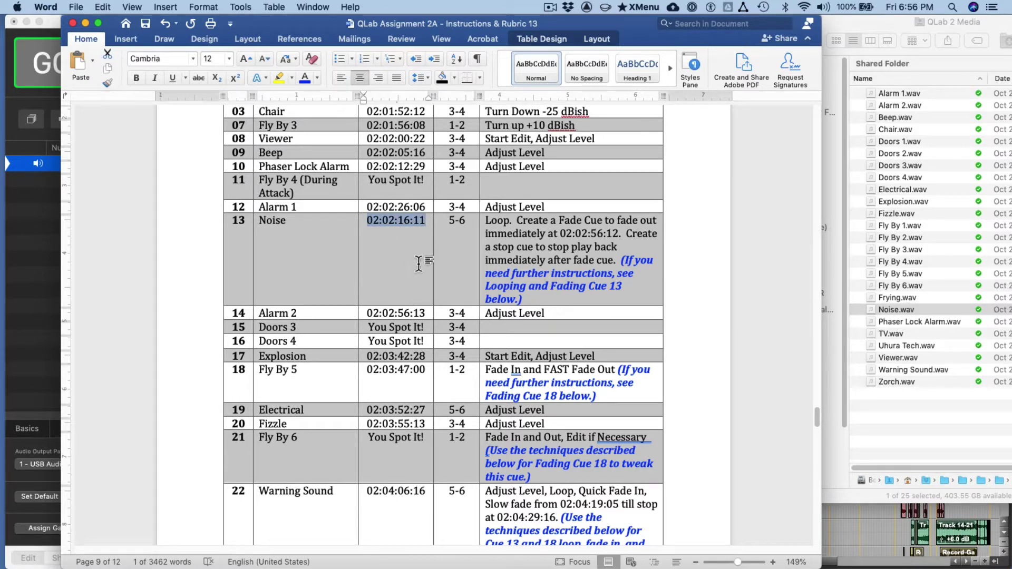
Step: Switch to QLab and enable the Noise.wav cue's timecode trigger with the copied time 2:02:16:11
key(super+Tab)
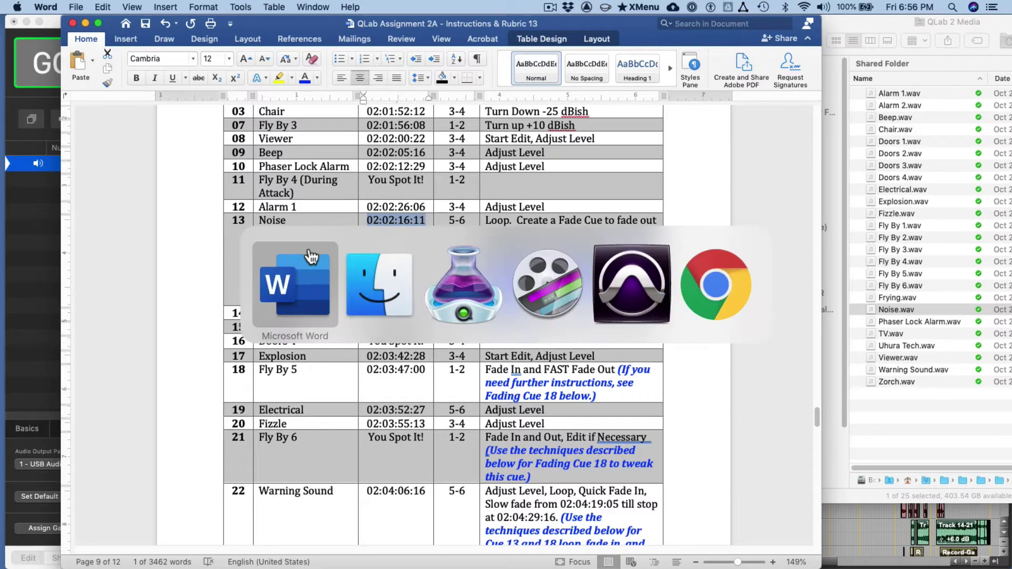
click(24, 260)
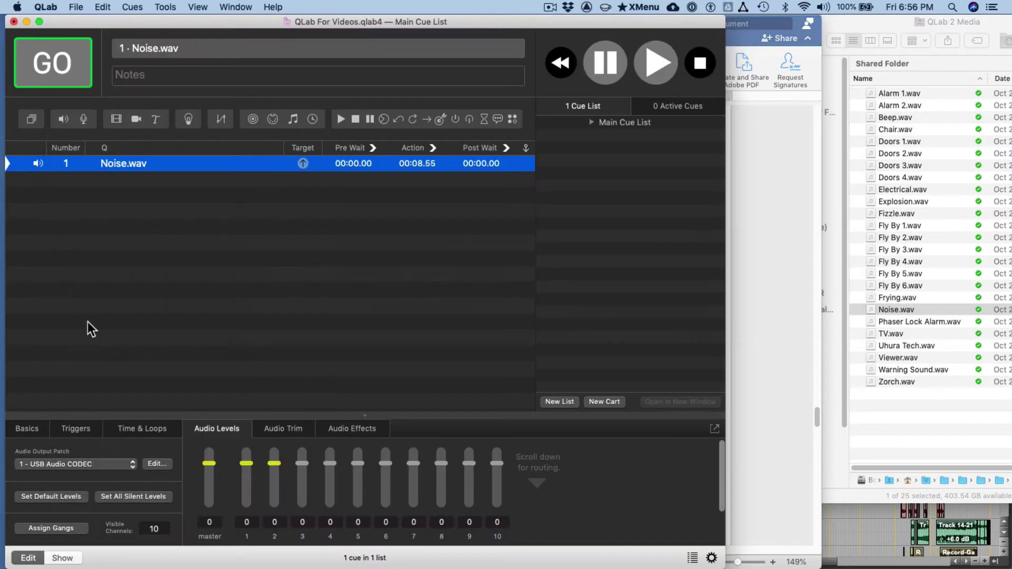
click(87, 428)
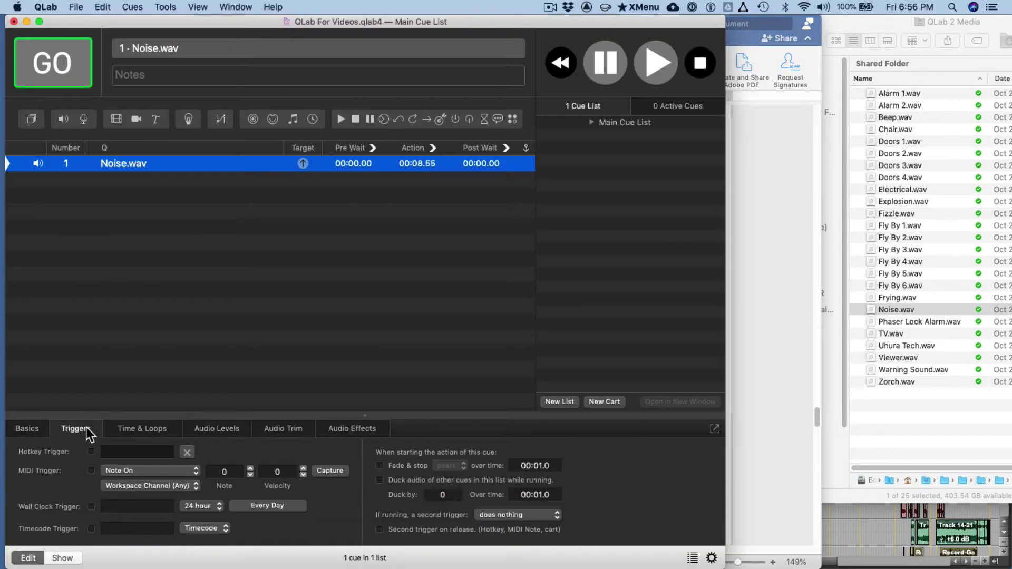
click(89, 529)
click(112, 528)
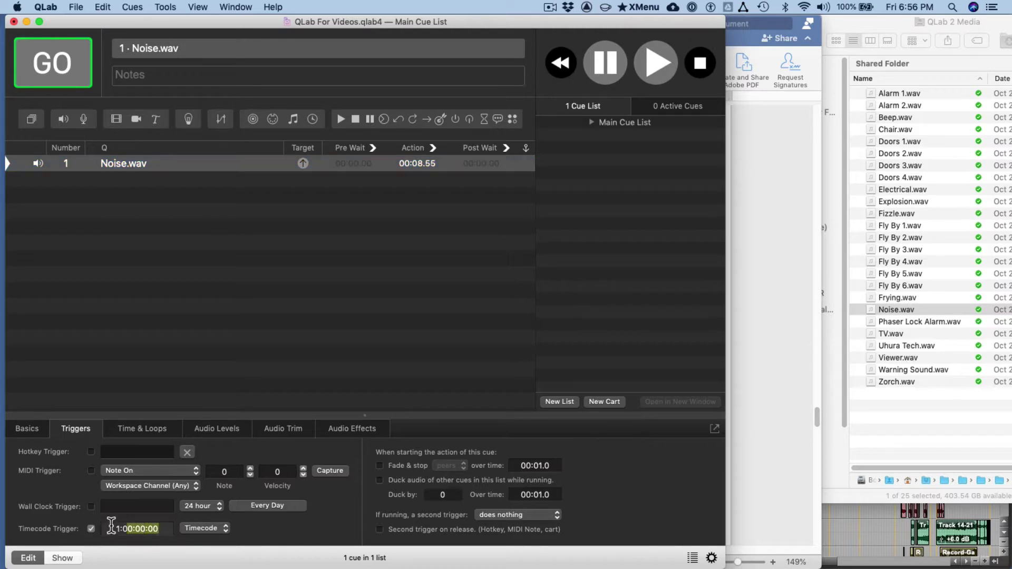
key(super+v)
key(Return)
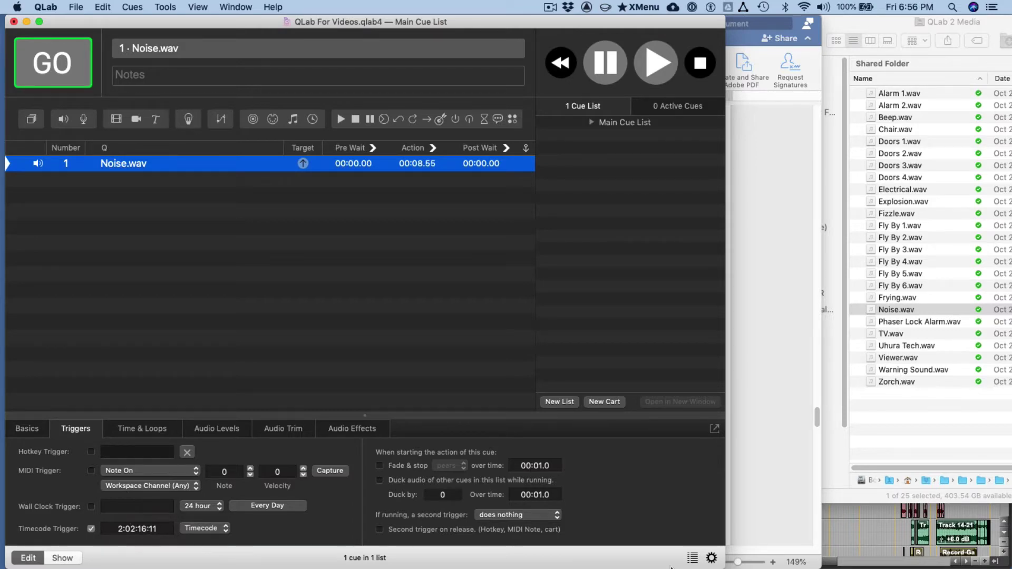
Step: Switch to Pro Tools and play the session from about 02:02:12:15 to test the Noise cue's timecode trigger
click(872, 524)
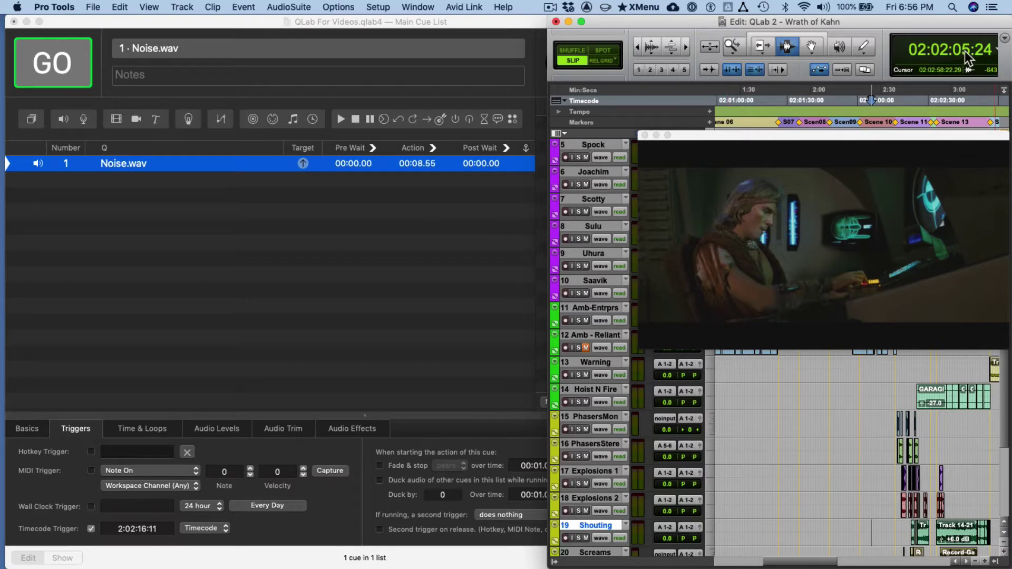
drag(915, 136, 911, 170)
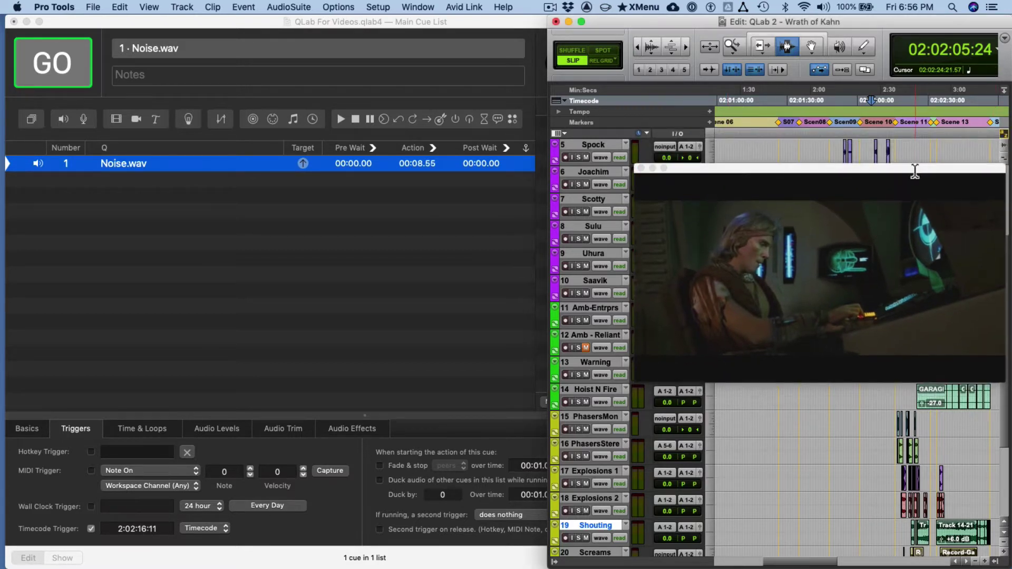
scroll(876, 150, right, 2)
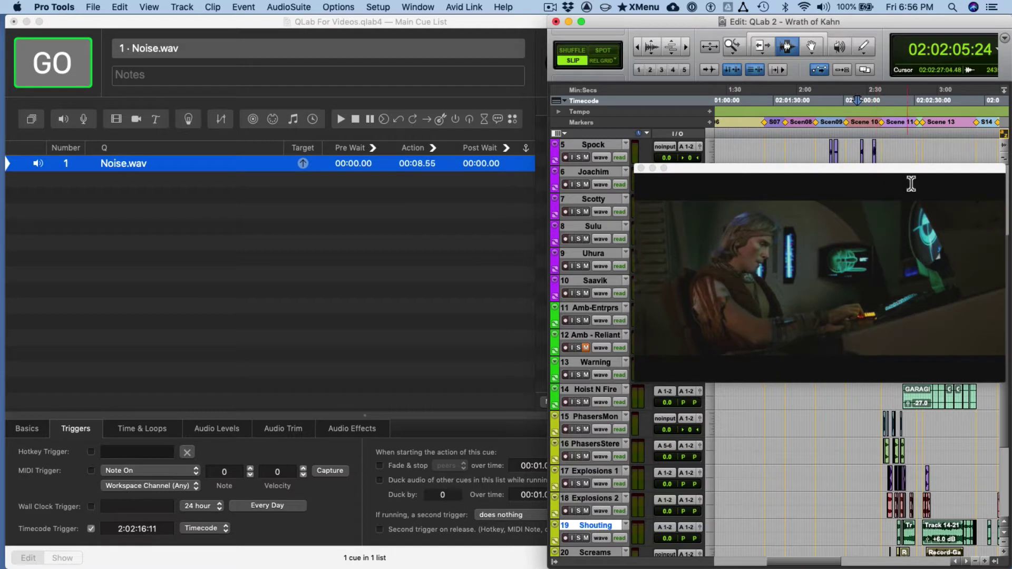
key(super+bracketright)
key(super+bracketright)
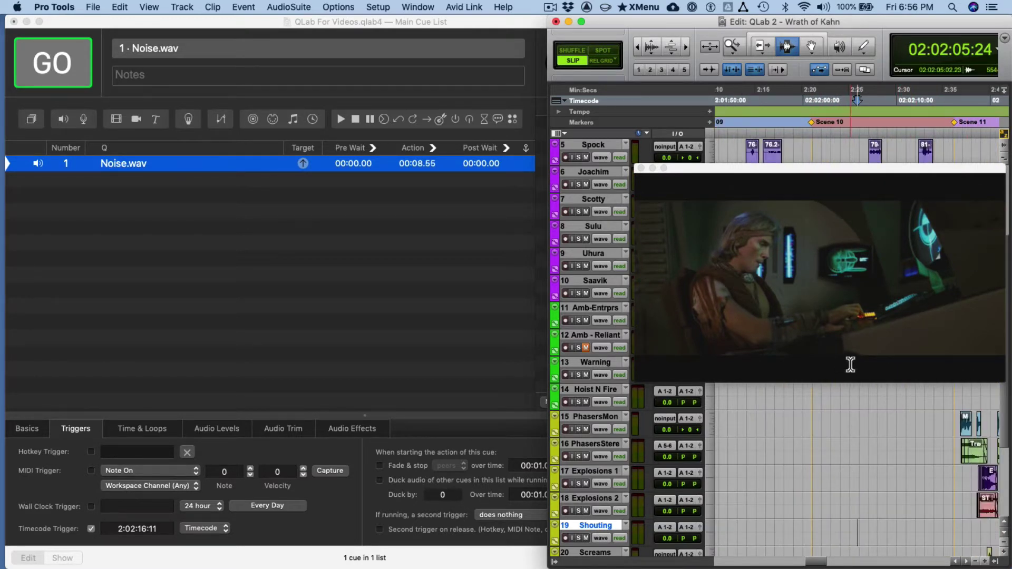
key(space)
key(space)
click(948, 145)
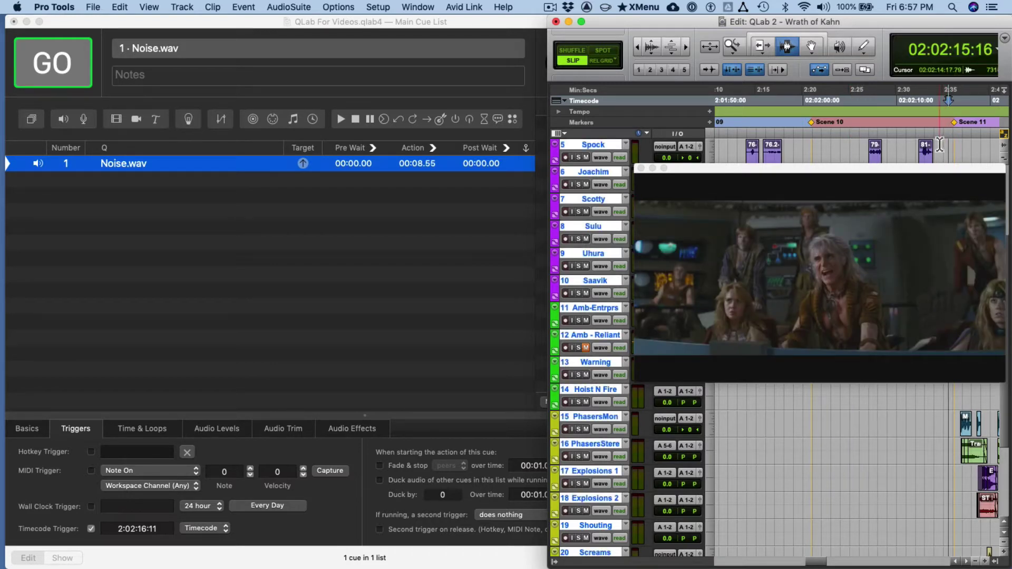
click(931, 144)
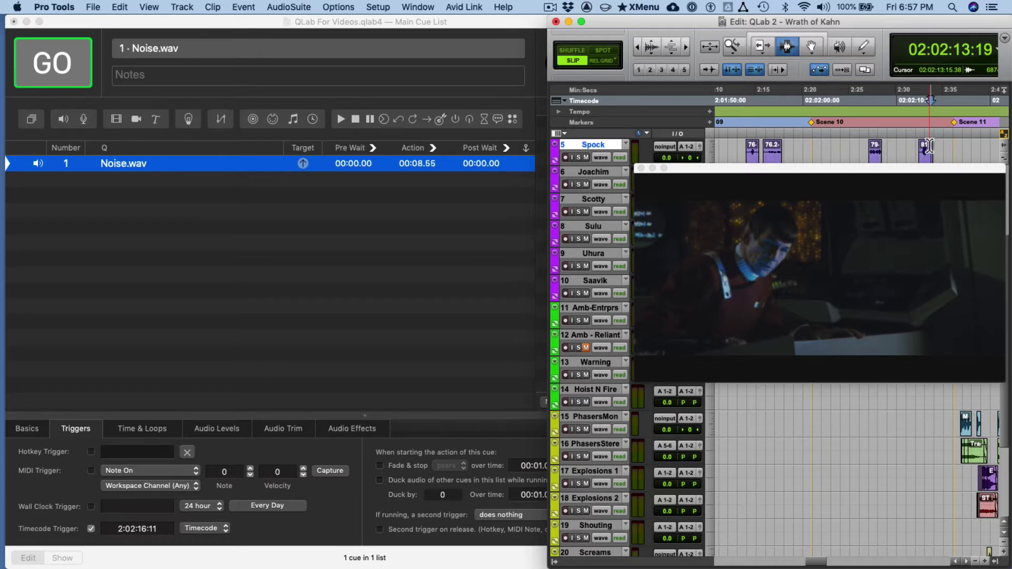
click(921, 147)
key(space)
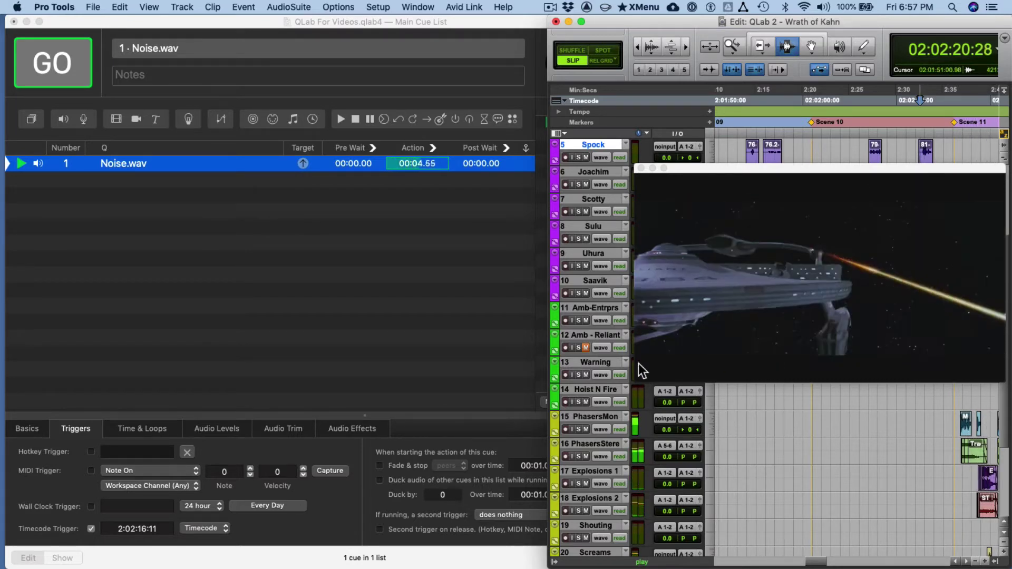
Step: Solo and mute the Warning track in Pro Tools during playback, and stop the session
click(580, 374)
click(587, 375)
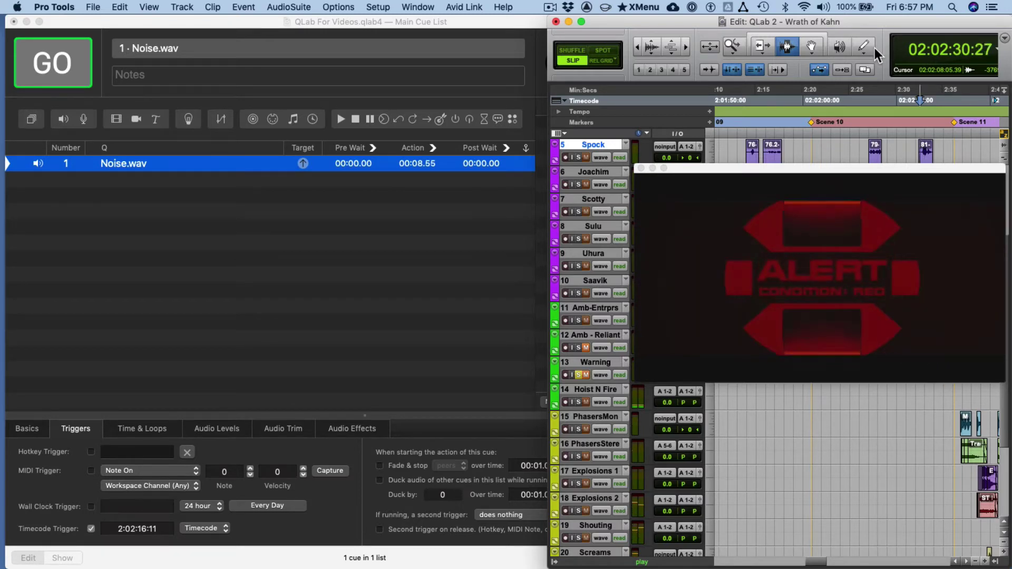
click(477, 246)
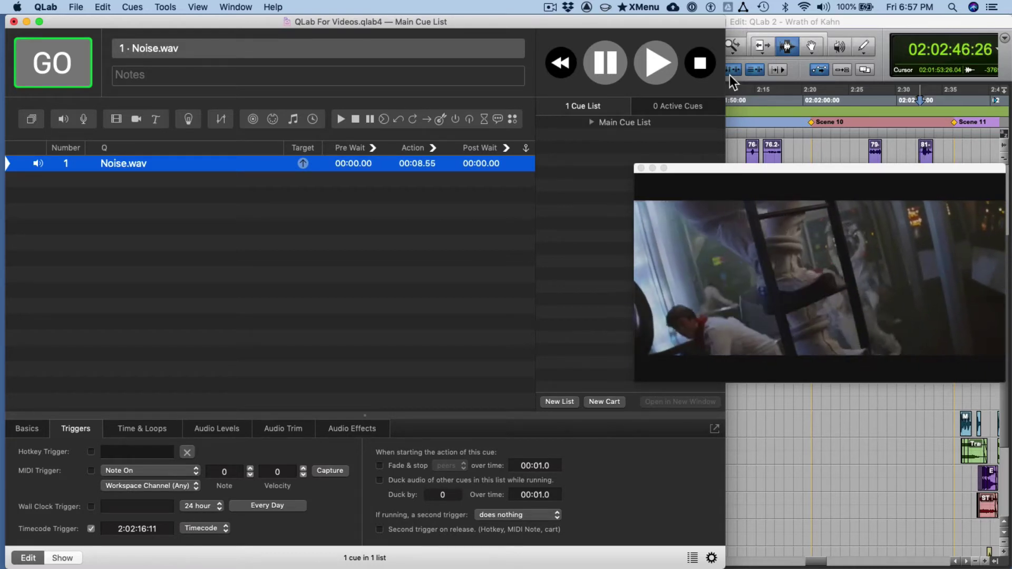
click(839, 23)
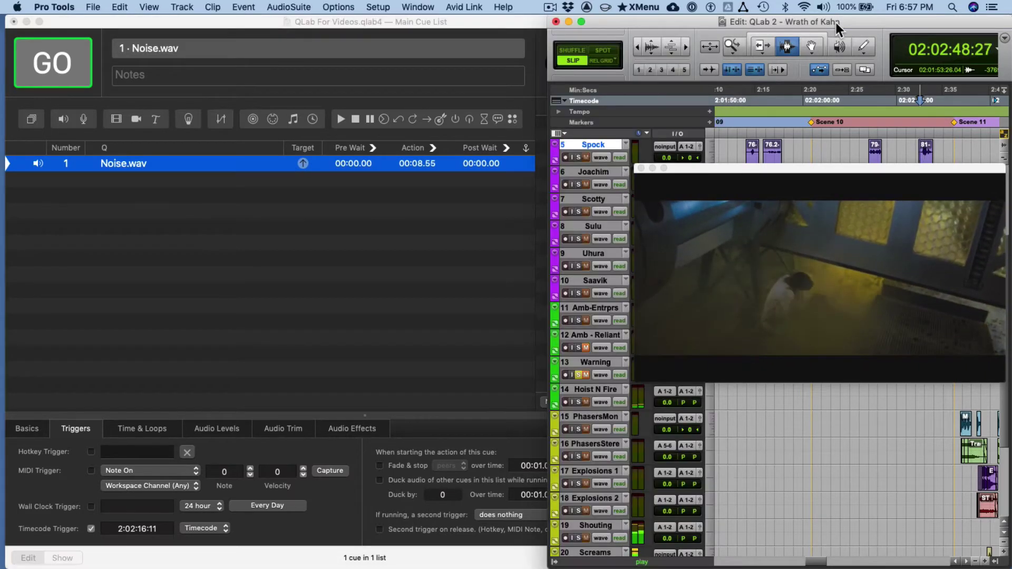
key(space)
Step: Switch to QLab and set the Noise.wav cue to loop infinitely
click(424, 380)
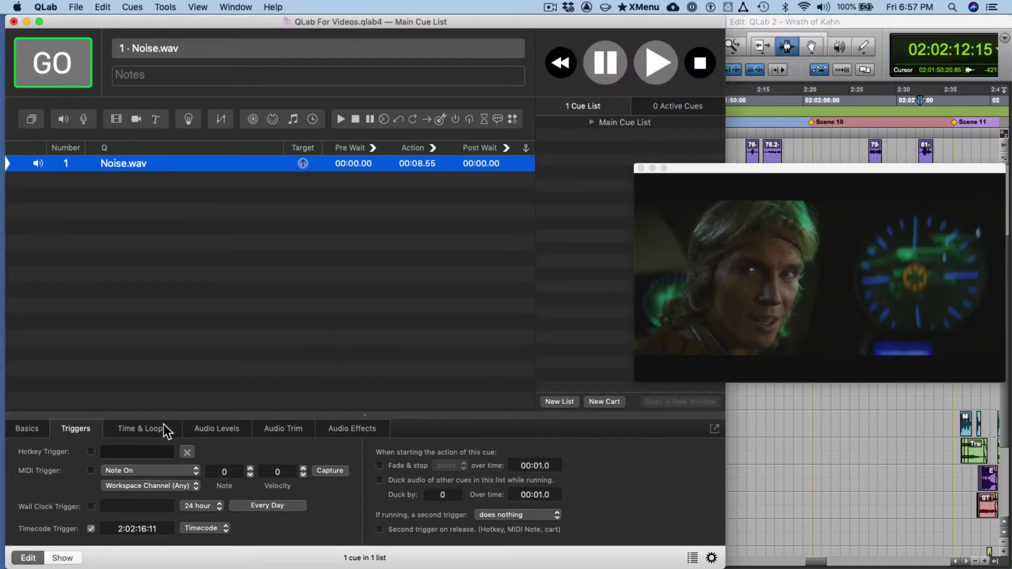
click(145, 164)
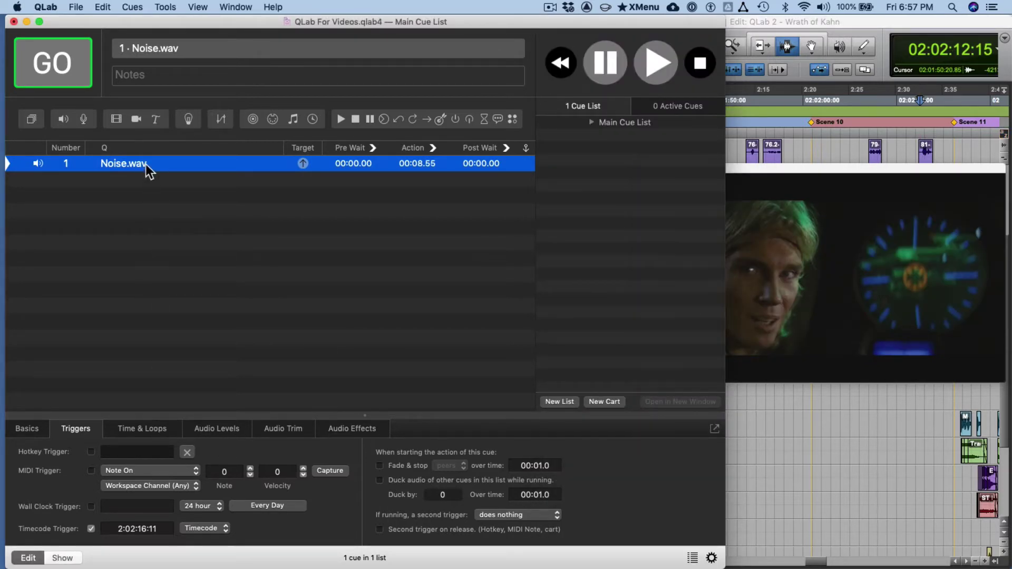
click(150, 429)
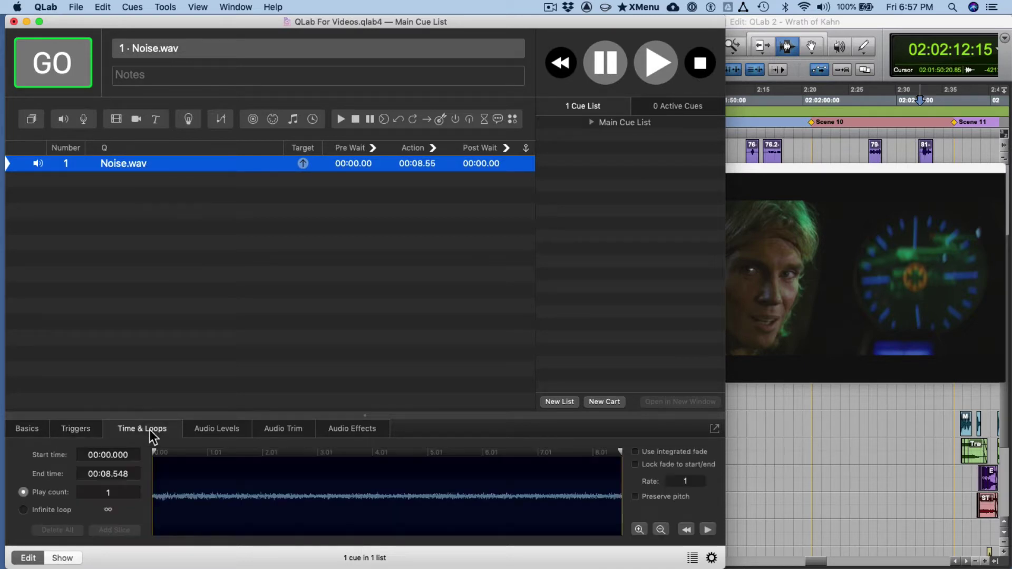
click(24, 510)
Step: Switch to Pro Tools and play the Scene 13 section from about 02:02:37:04 and about 02:02:47:16
click(815, 548)
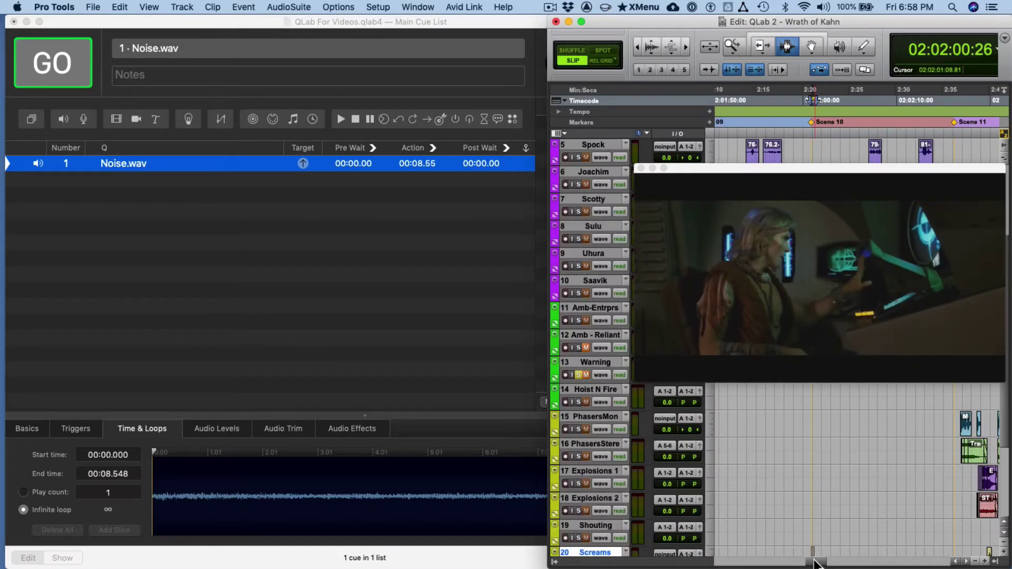
scroll(818, 563, right, 2)
scroll(818, 563, right, 3)
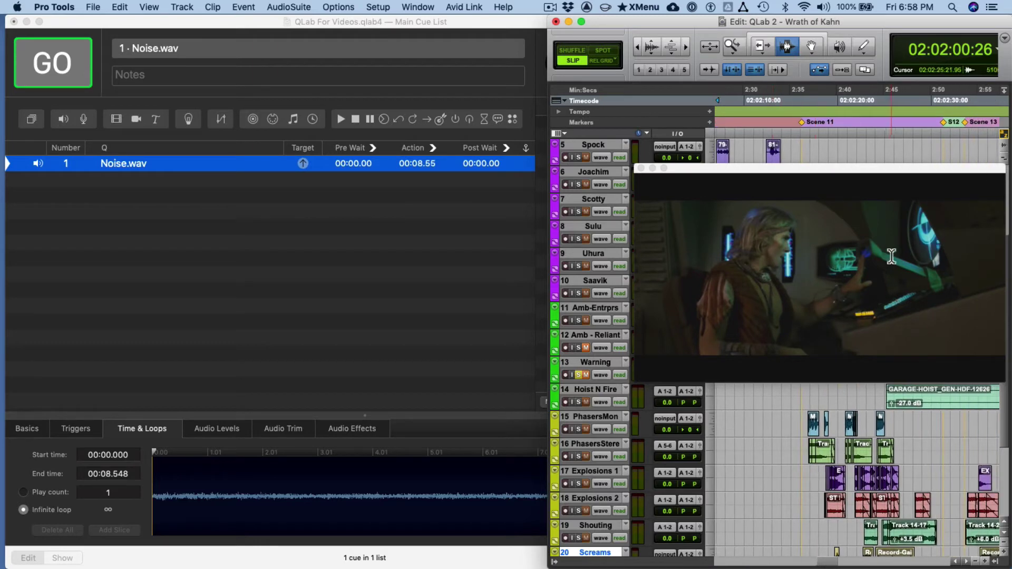
key(super+bracketleft)
click(920, 115)
key(space)
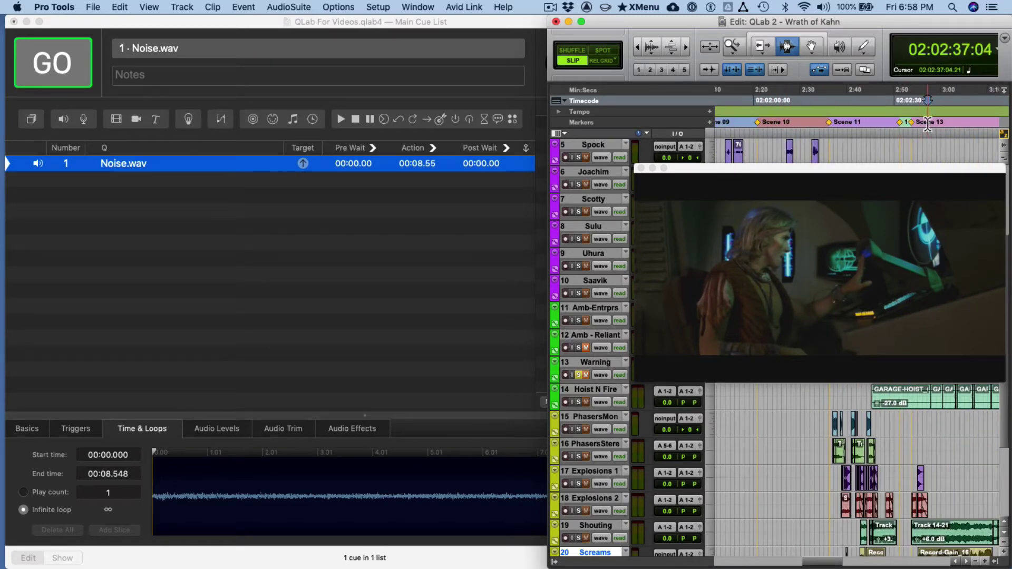
click(976, 142)
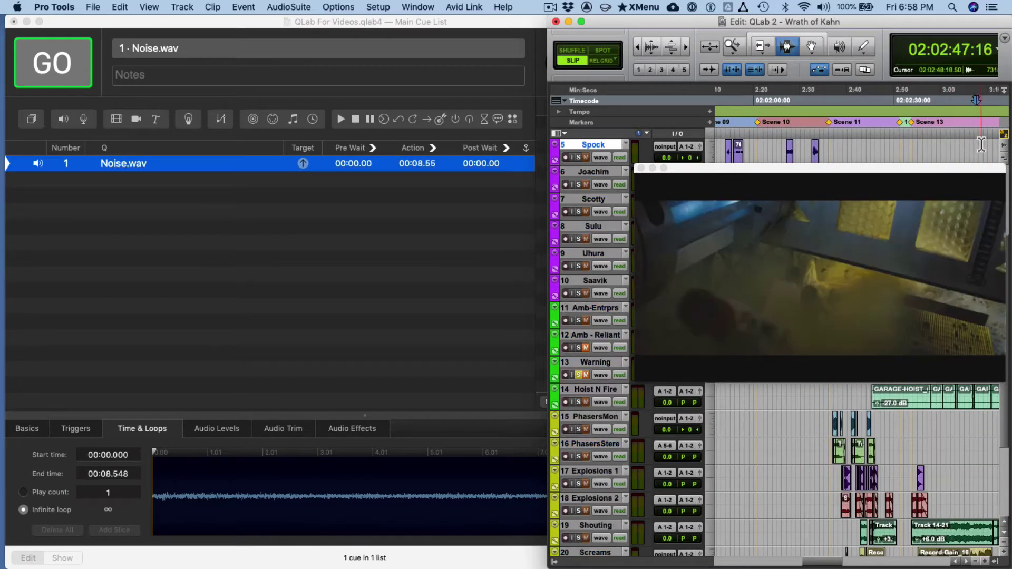
key(space)
Step: Play the Pro Tools session from about 02:02:54:12 across the Scene 14 marker, and stop playback
drag(818, 566, 831, 566)
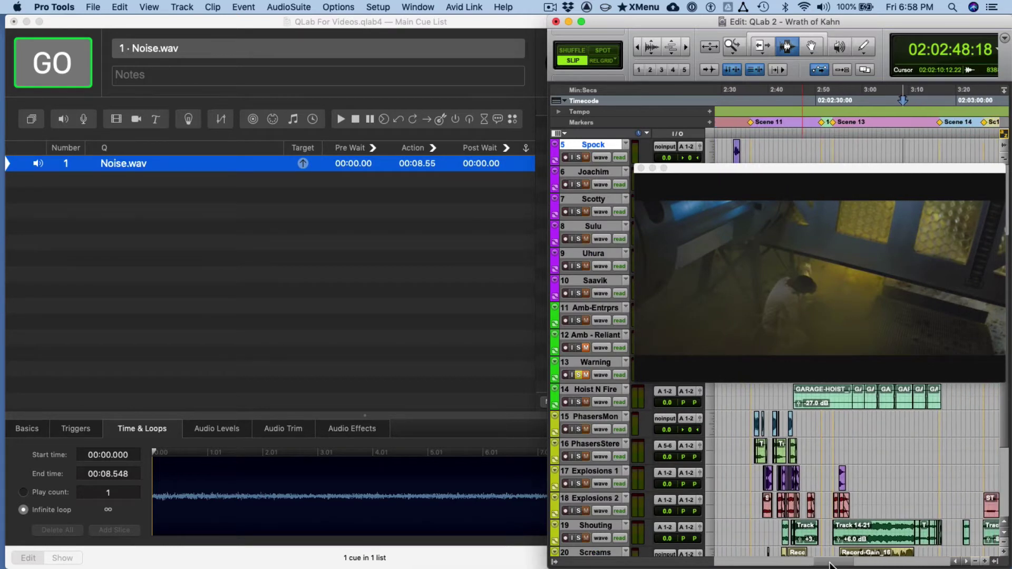
click(931, 141)
key(space)
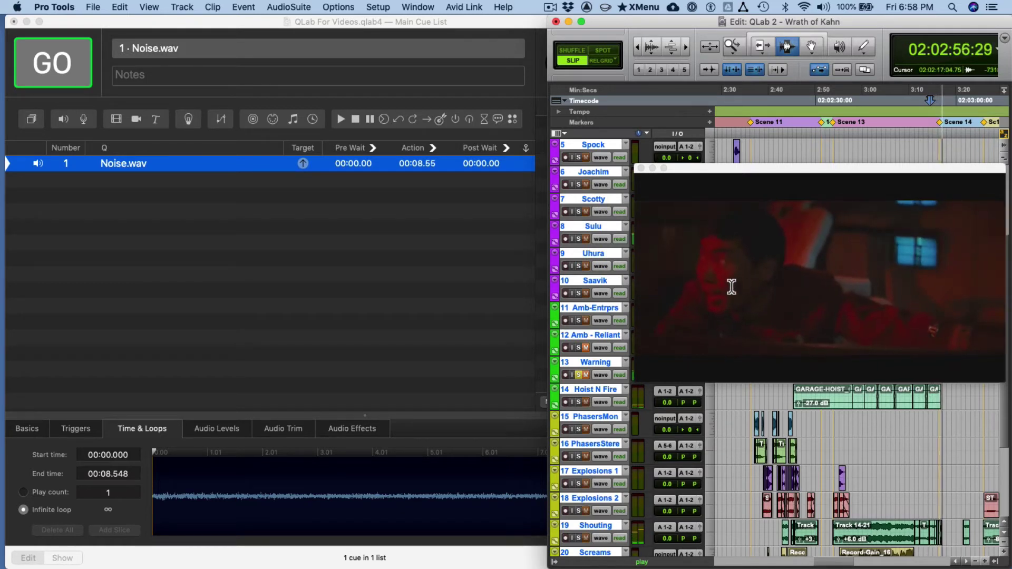
key(space)
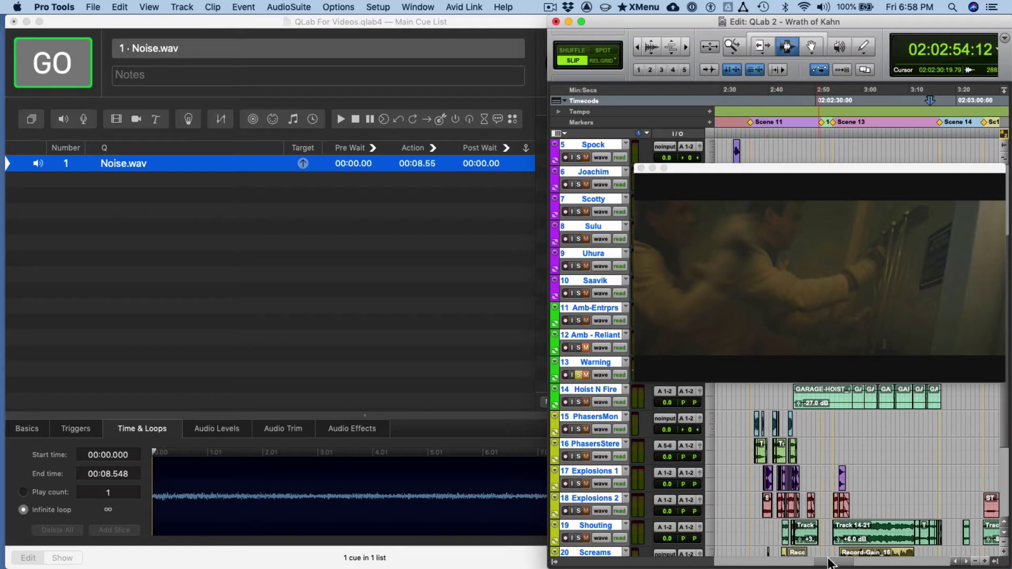
Step: Play the Pro Tools session from about 02:02:12:25 to test the Noise cue's loop, stop playback, and stop the running cue in QLab
click(740, 139)
click(736, 141)
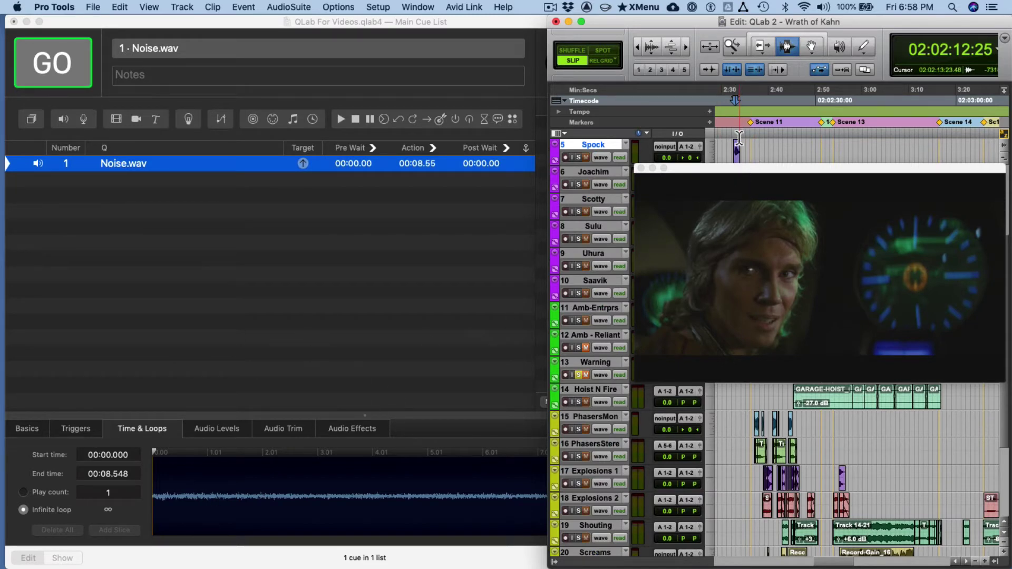
key(space)
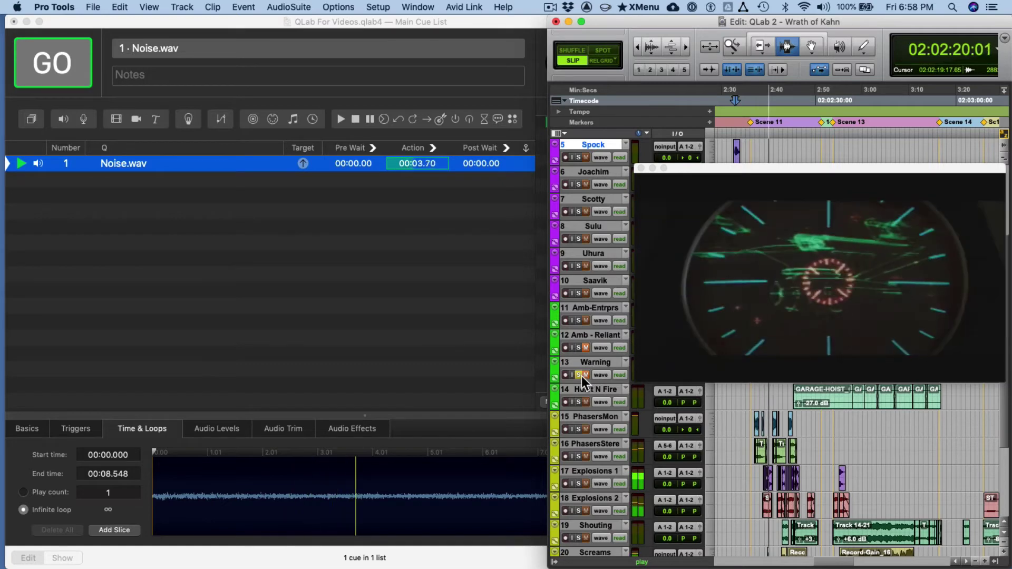
click(434, 543)
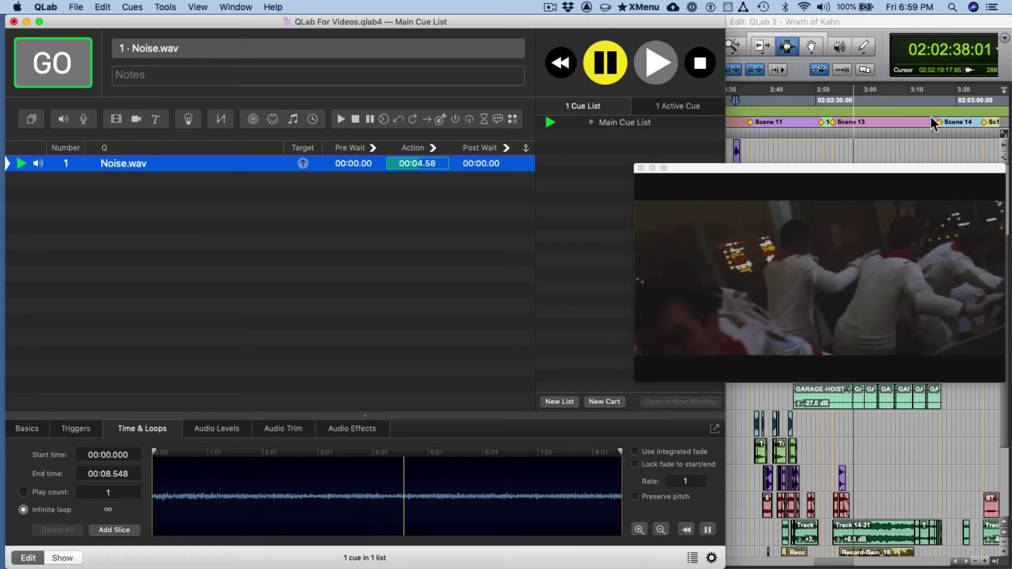
click(910, 25)
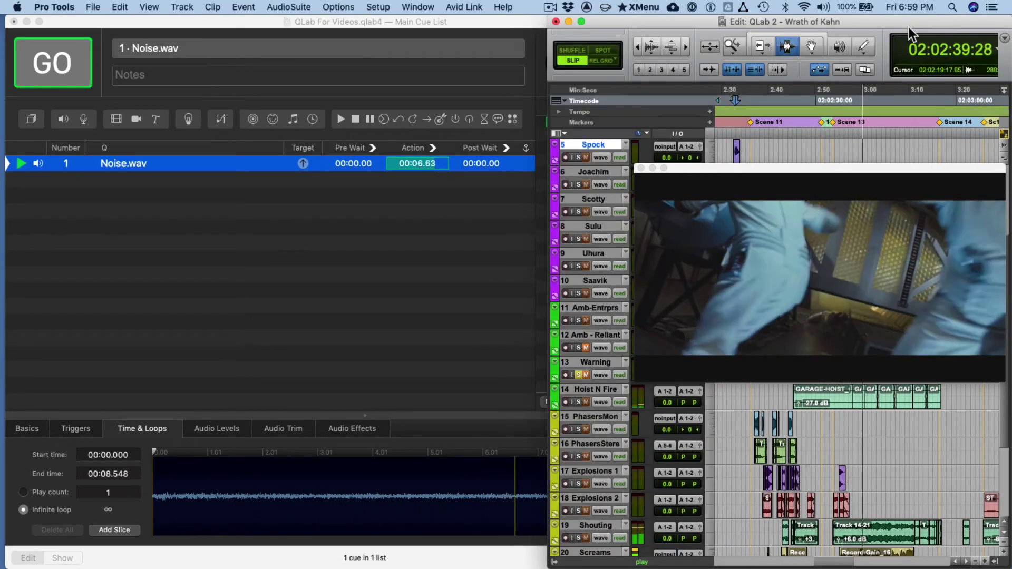
click(313, 324)
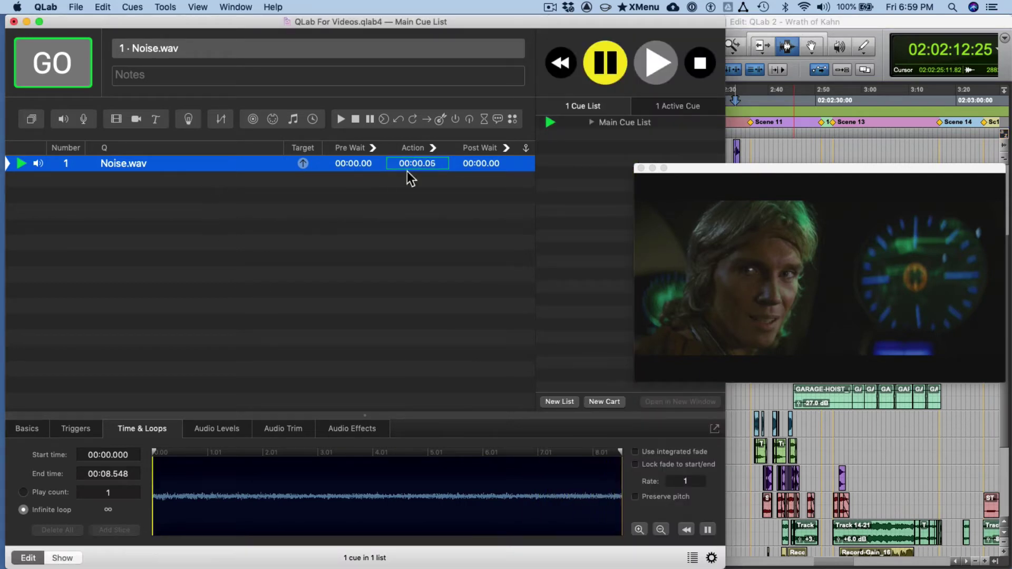
click(693, 66)
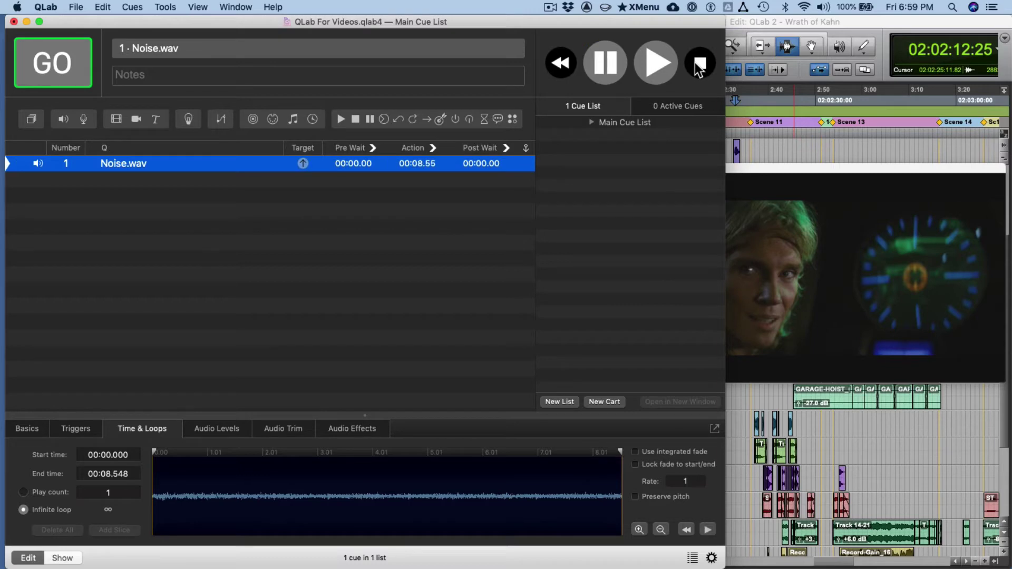
Step: Switch to Word to read the fade and stop cue instructions for cue 13, Noise, and return to QLab
key(super+Tab)
key(super+Tab)
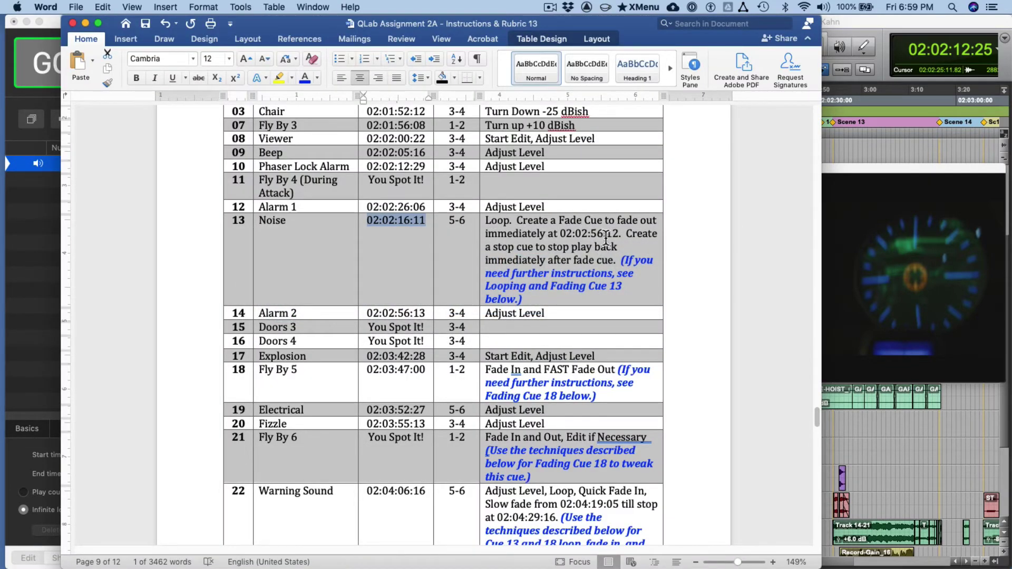
key(super+Tab)
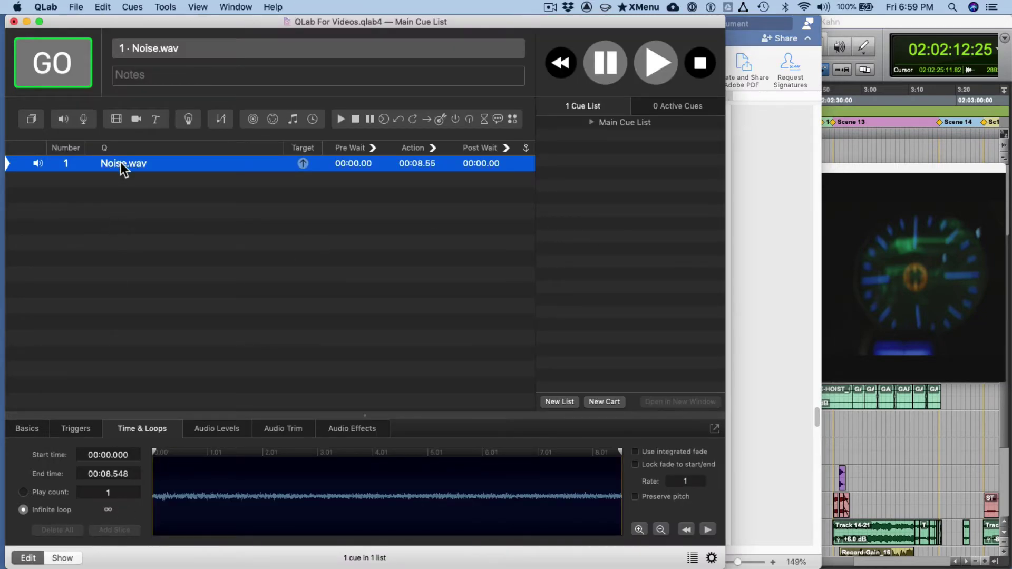
Step: Show the toolbox of cue types beside the cue list
click(119, 219)
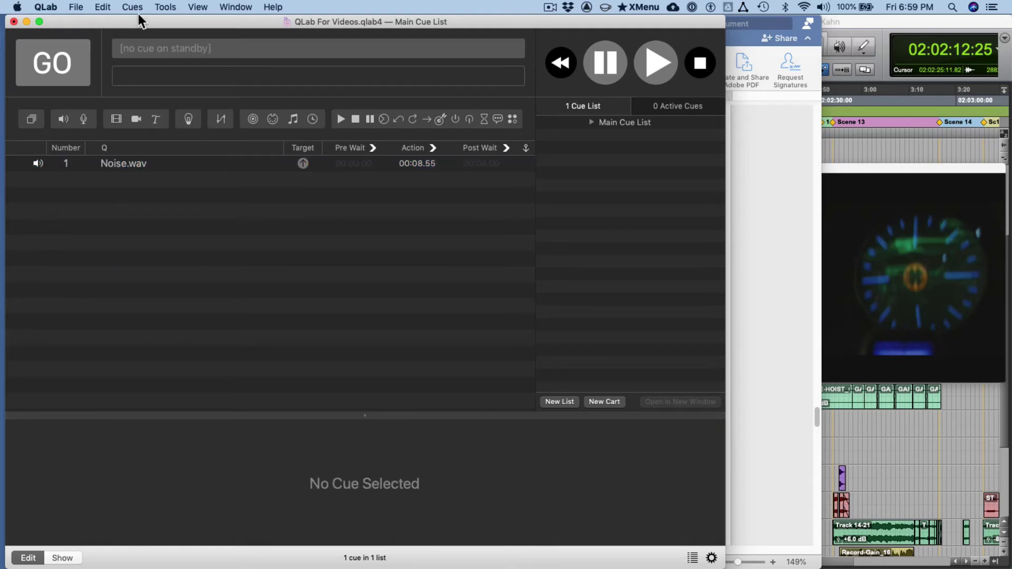
click(166, 7)
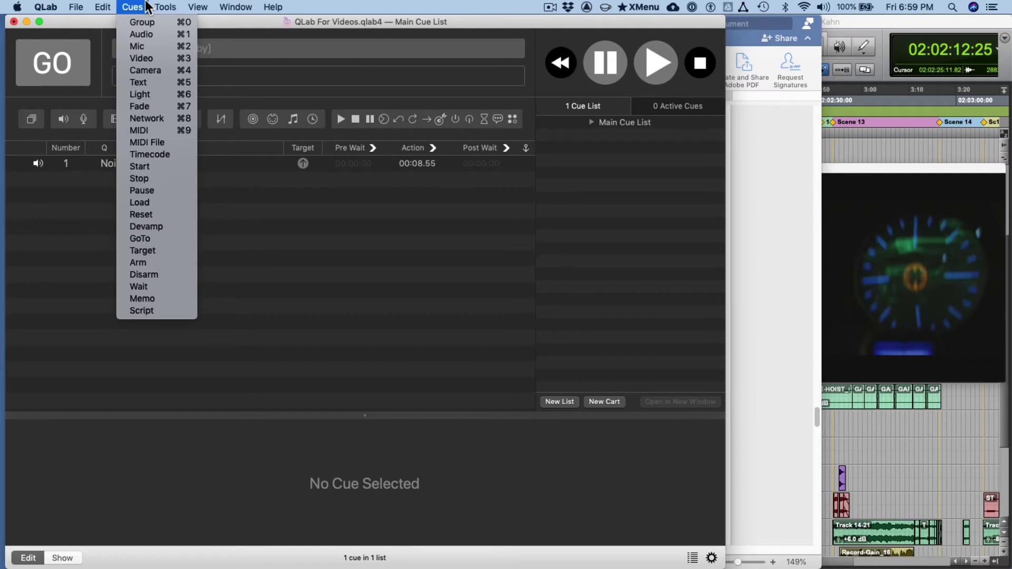
click(167, 7)
click(200, 6)
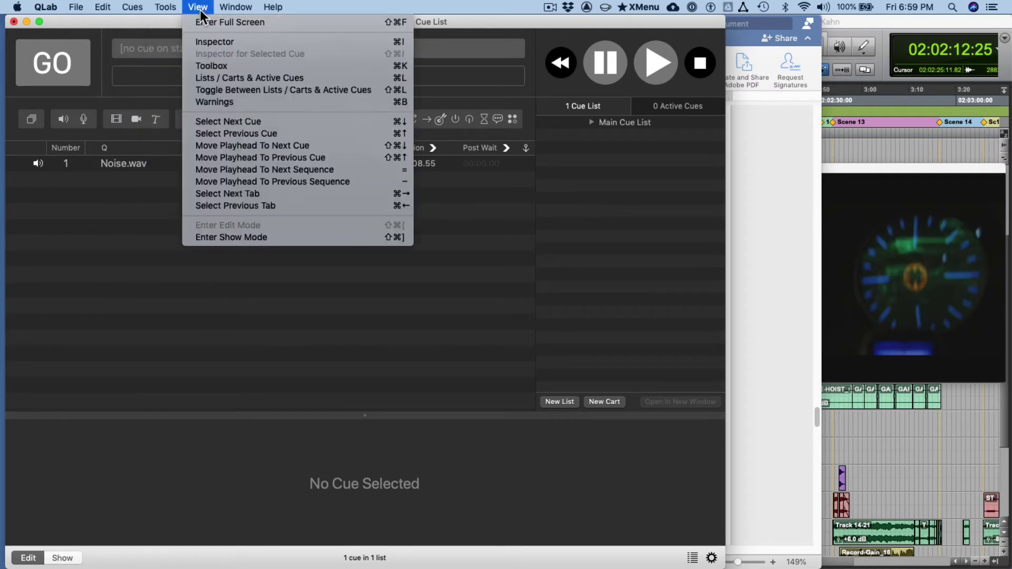
click(207, 66)
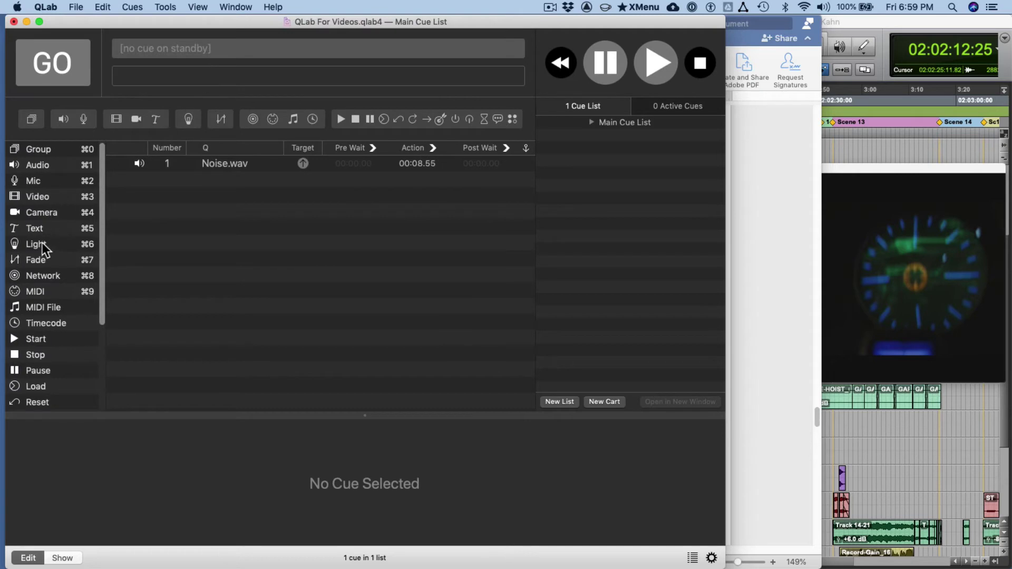
Step: Add a Fade cue below the Noise.wav cue and make Noise.wav its target
drag(39, 254, 260, 176)
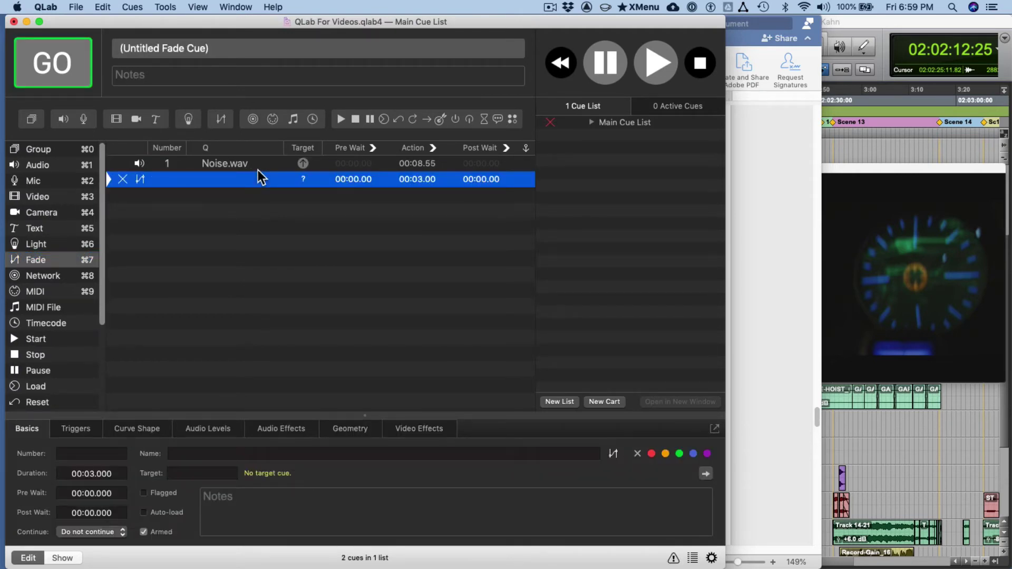
click(217, 164)
drag(217, 167, 217, 184)
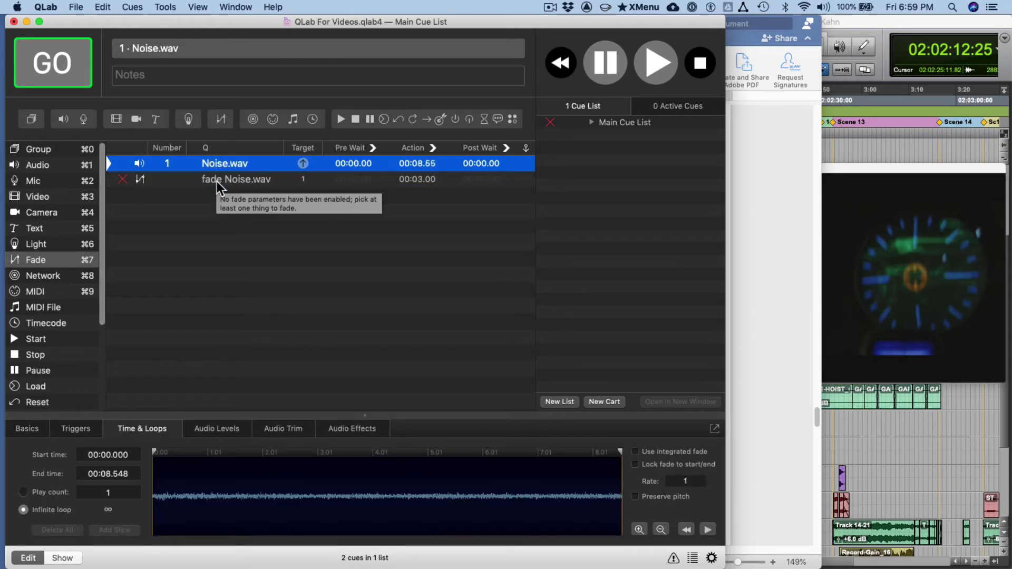
Step: Enable the master audio level in the Noise.wav fade cue at its lowest setting for a full fade-out
click(218, 180)
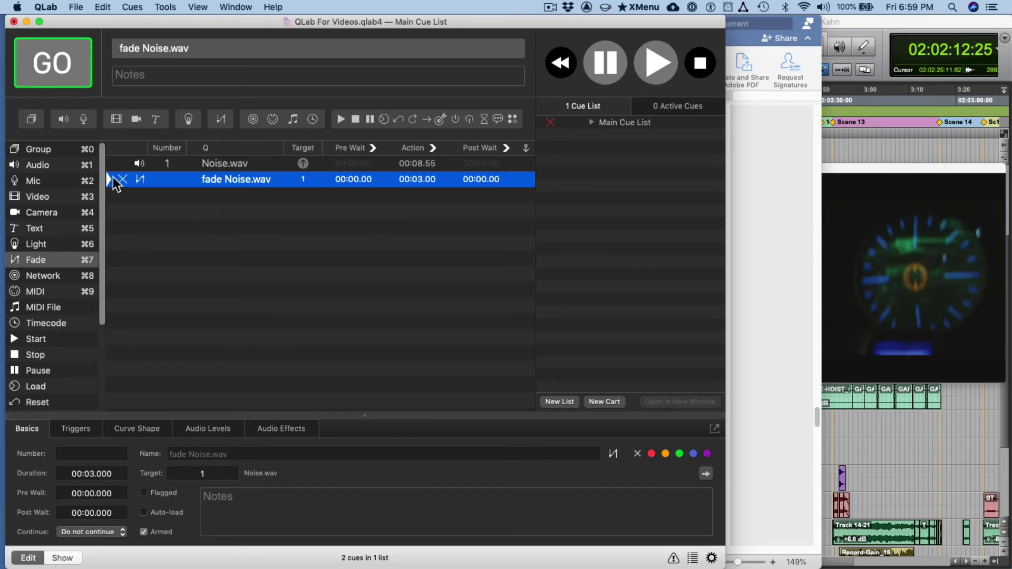
click(128, 190)
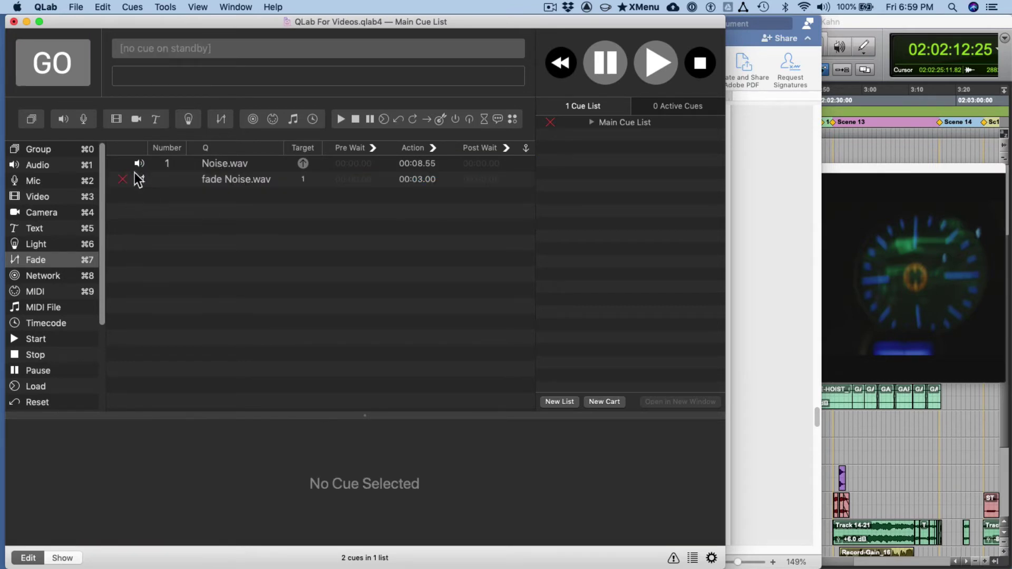
click(224, 181)
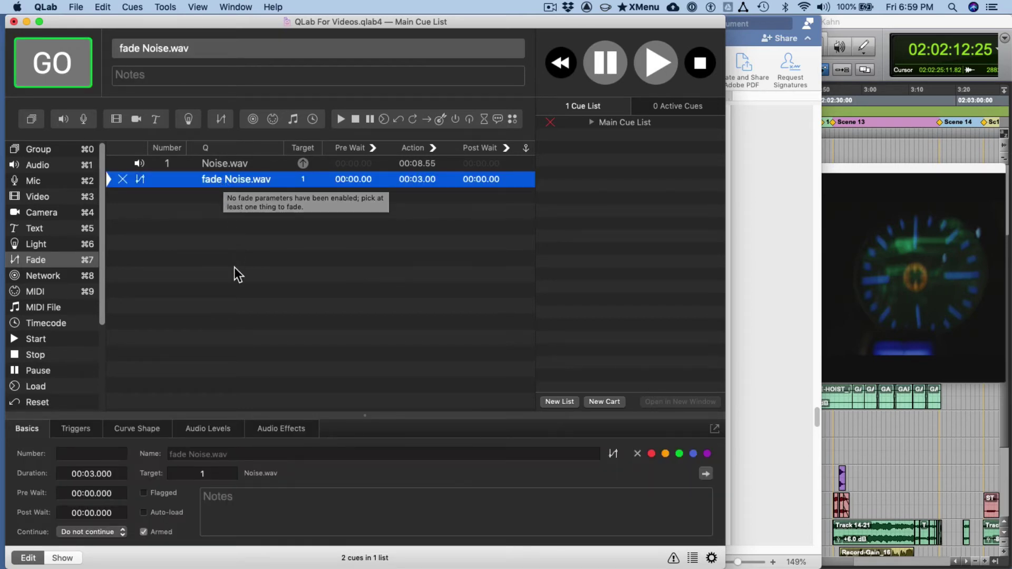
click(195, 428)
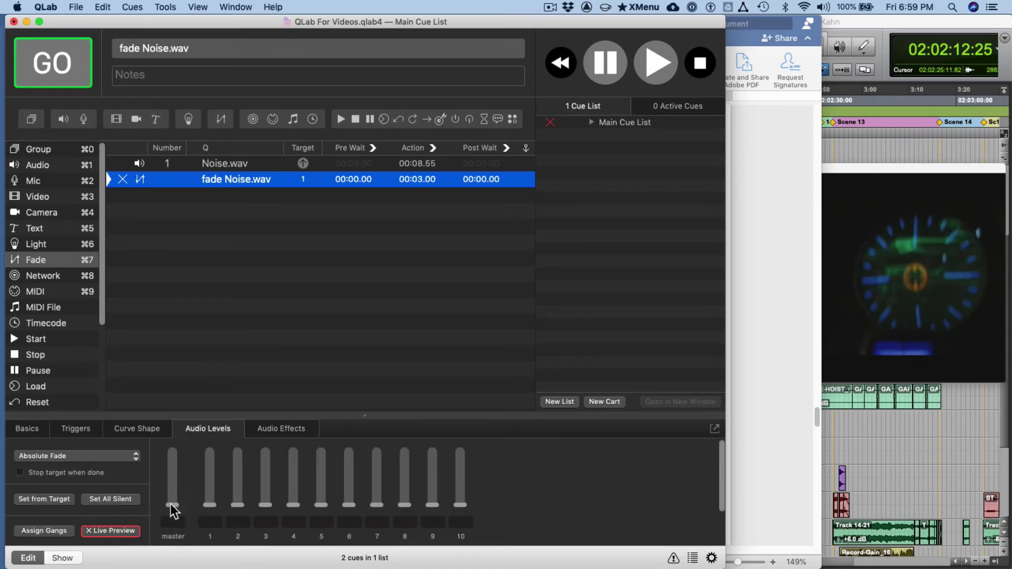
drag(171, 494, 171, 518)
Step: Enable the fade cue's timecode trigger, and copy the fade-out time 02:02:56:12 from the Noise row in Word
click(74, 428)
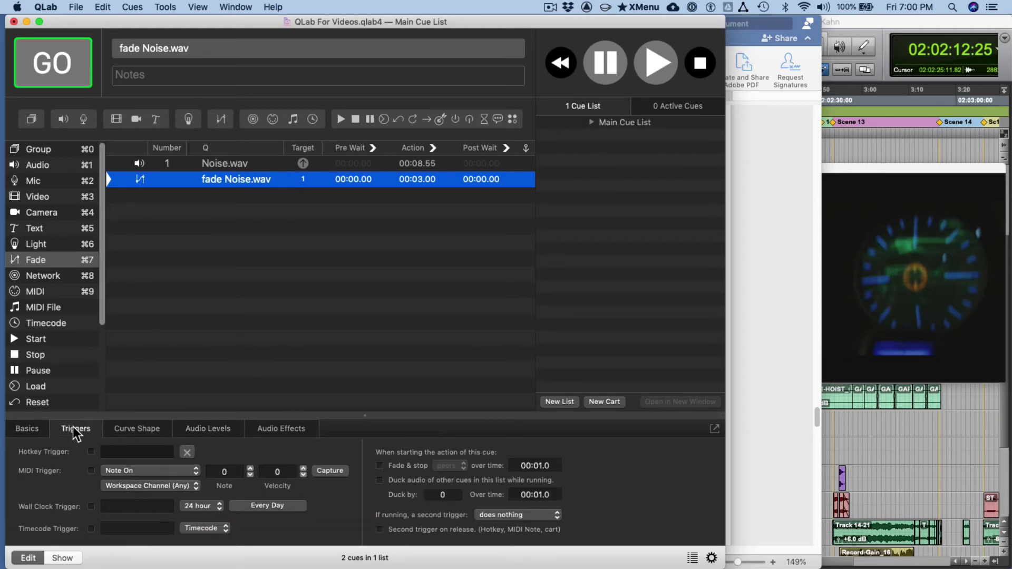
click(92, 529)
key(super+Tab)
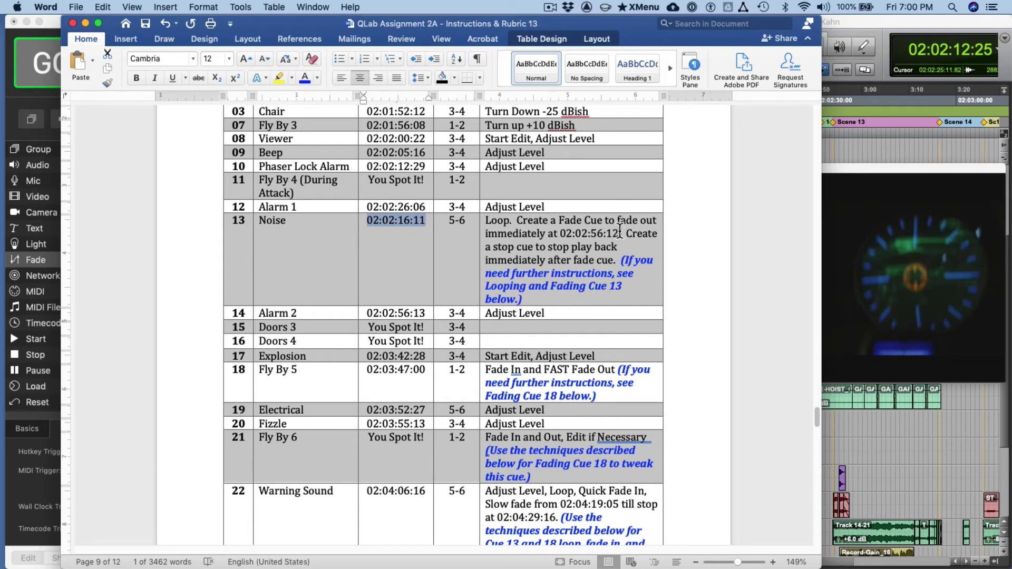
drag(620, 232, 560, 234)
key(super+c)
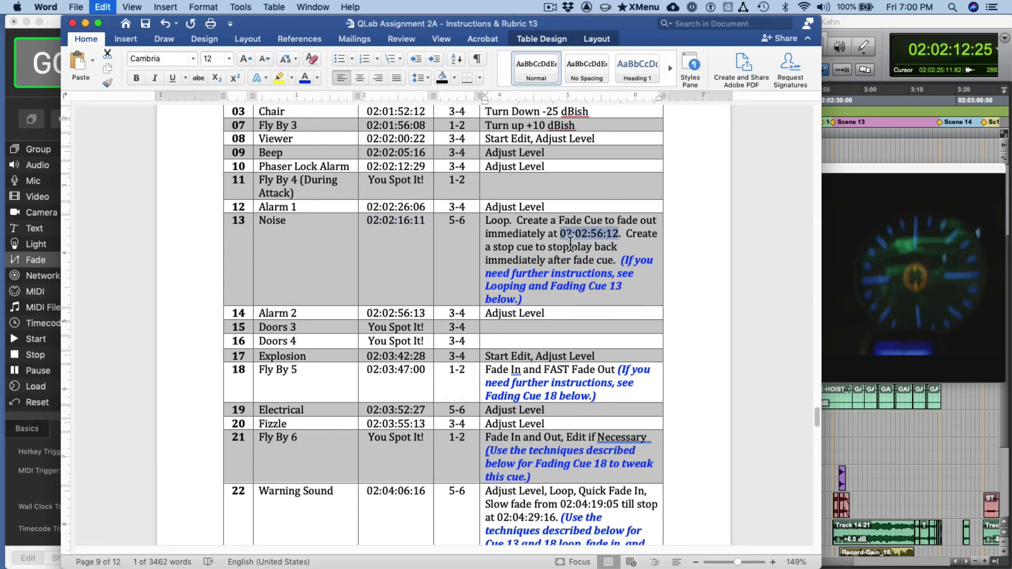
Step: Switch to QLab and set the fade cue's timecode trigger to the copied time 2:02:56:12
key(super+Tab)
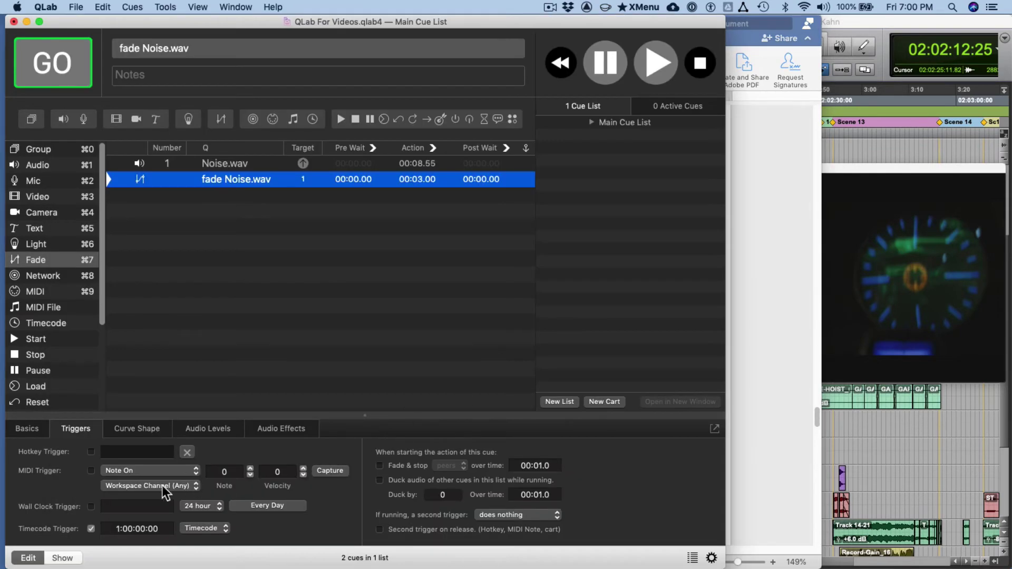
click(150, 529)
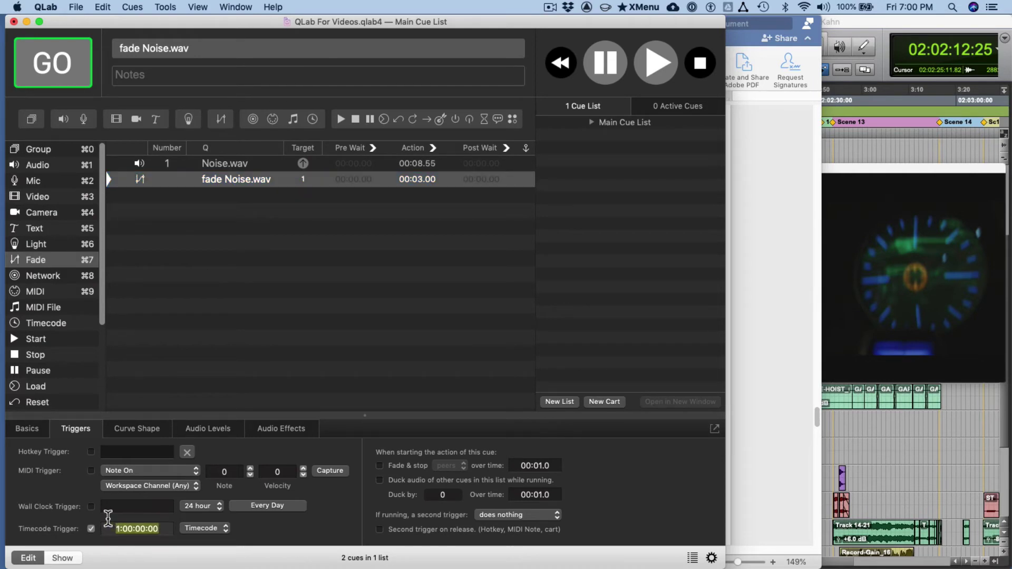
key(super+v)
key(Return)
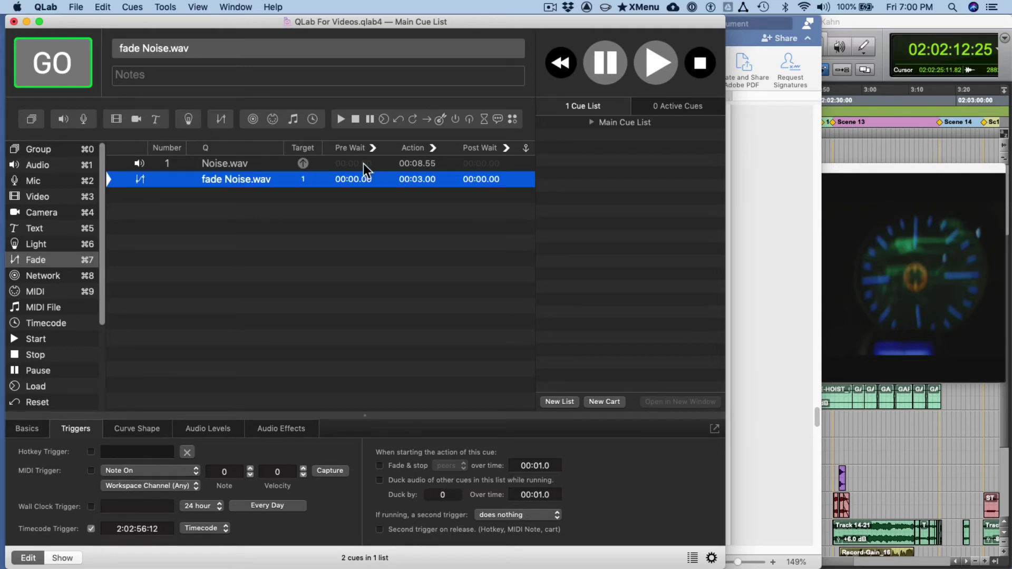
Step: Switch to Word to check how quickly the Noise cue has to fade out, and return to QLab
key(super+Tab)
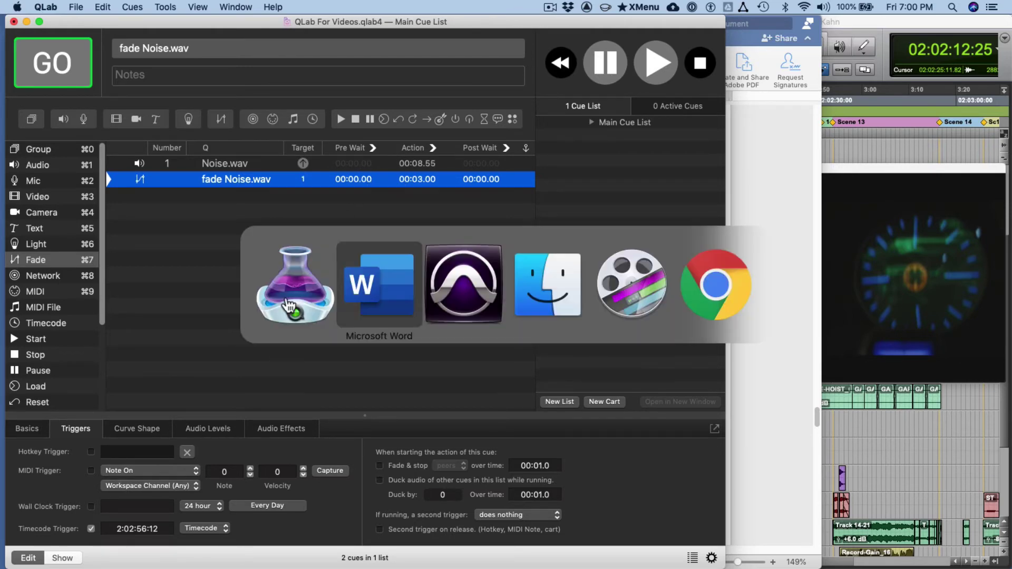
click(400, 282)
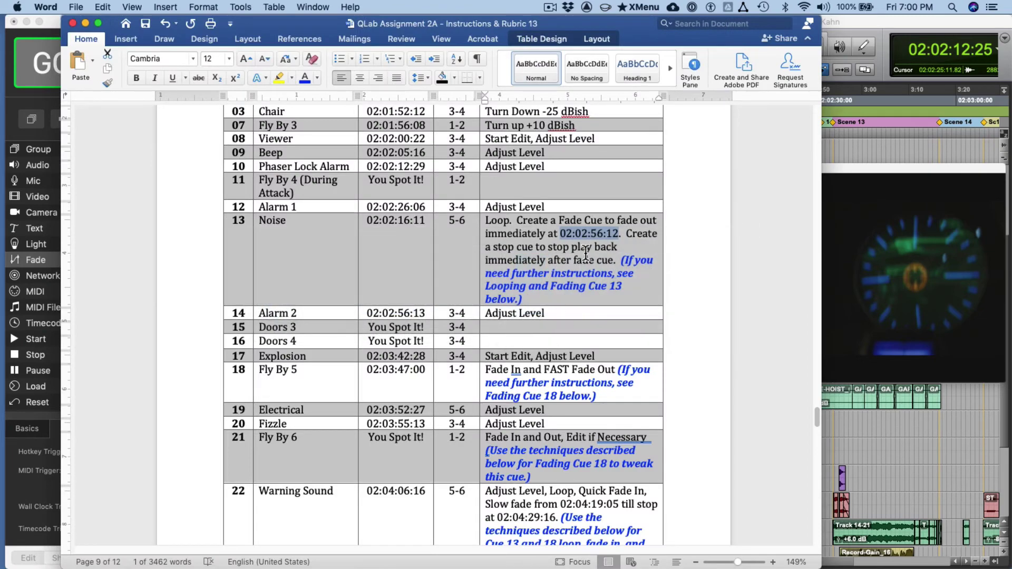
double_click(507, 234)
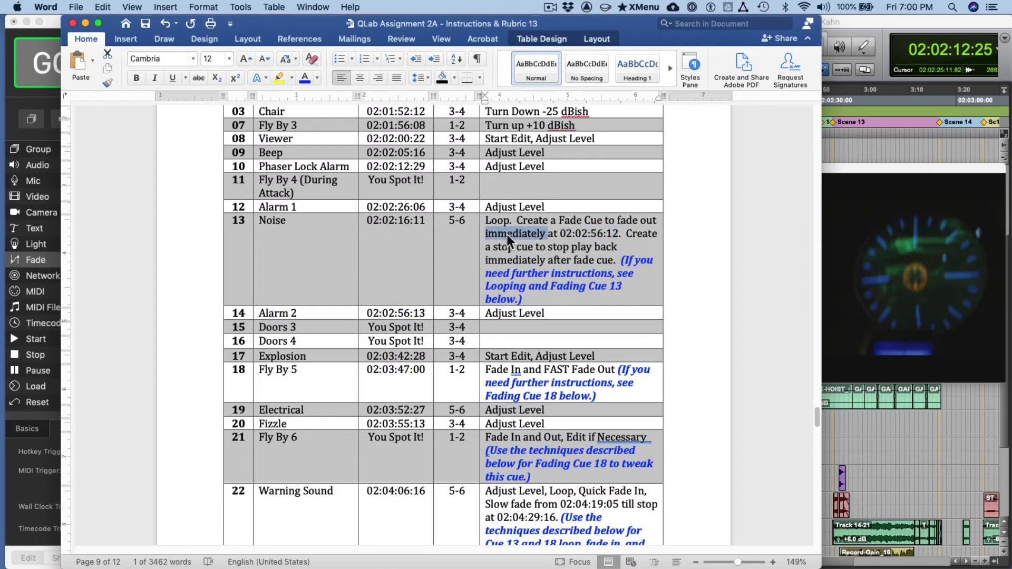
key(super+Tab)
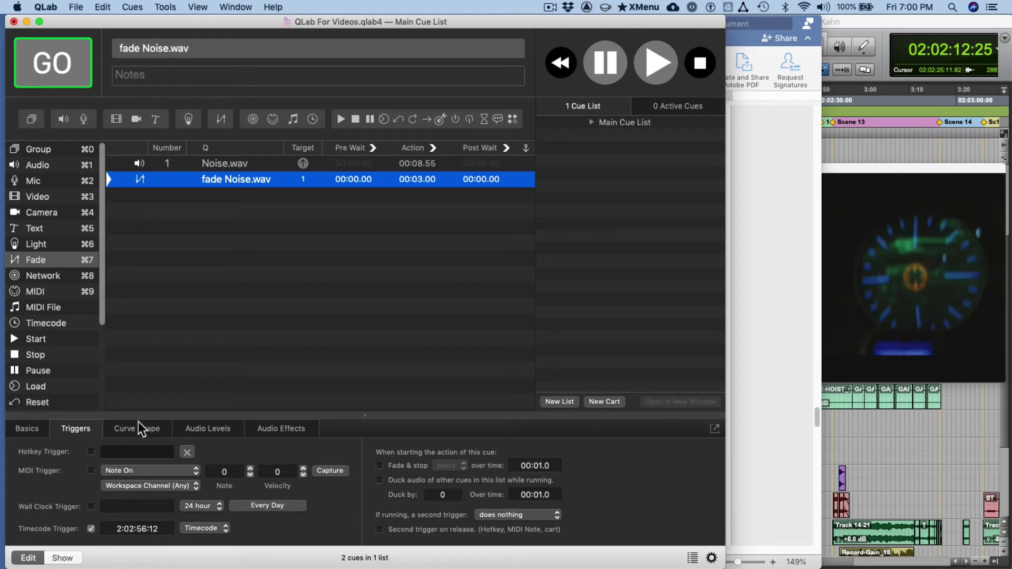
Step: Set the duration of the Noise.wav fade cue to 00:01.15, keeping the S-Curve shape
click(154, 433)
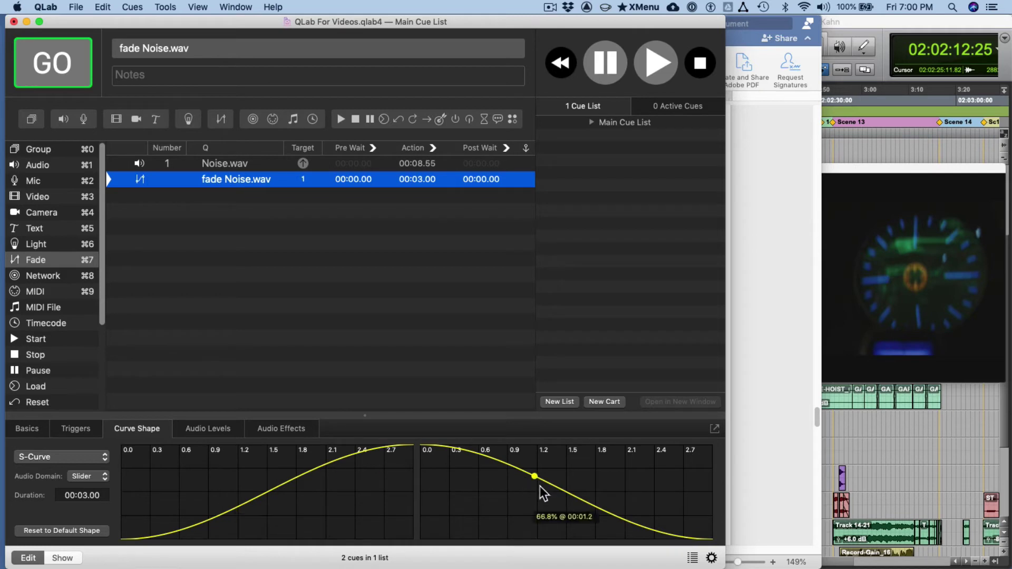
click(82, 496)
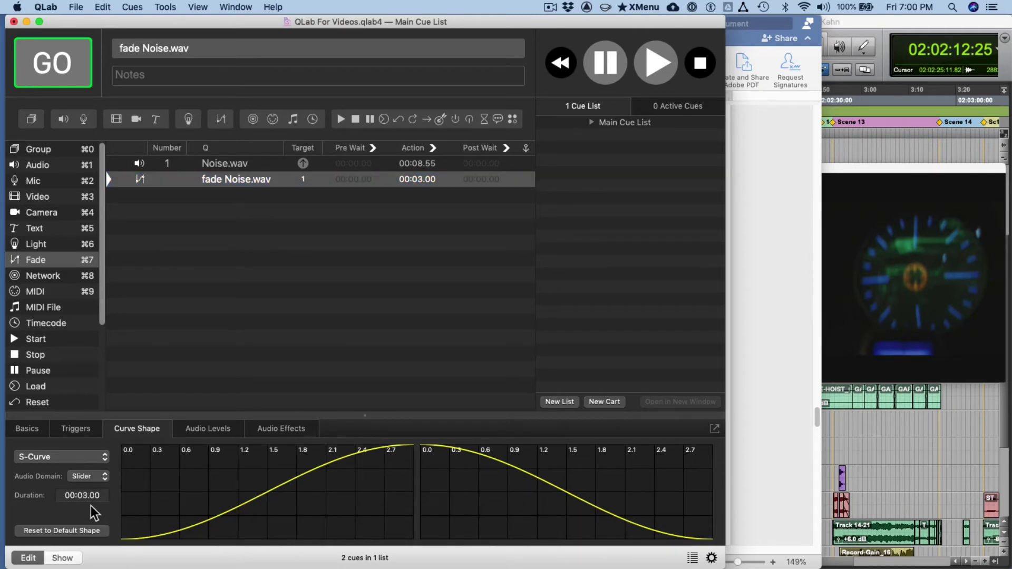
key(Delete)
text(1)
key(BackSpace)
key(Delete)
text(15)
key(Return)
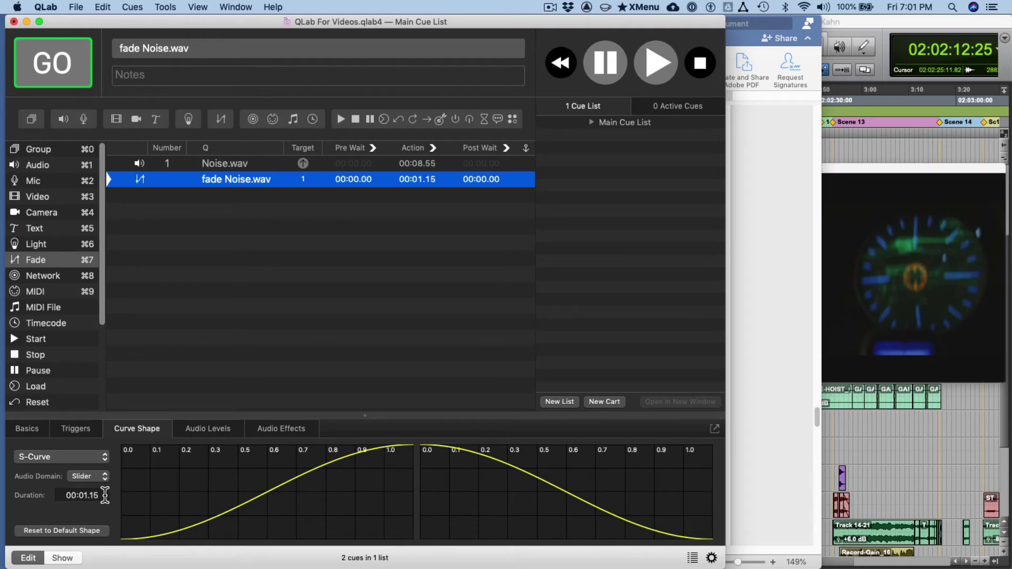
click(105, 495)
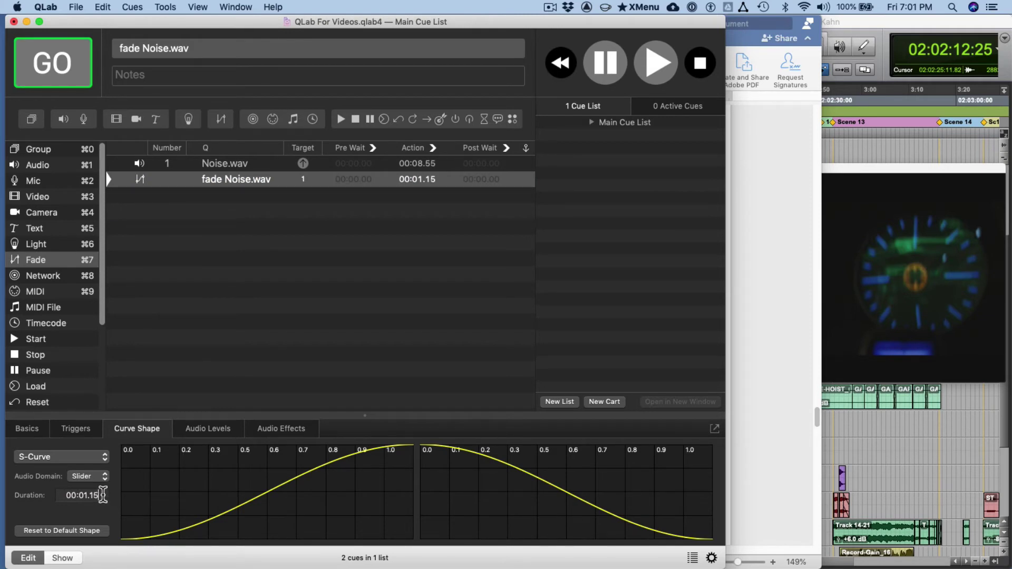
click(277, 328)
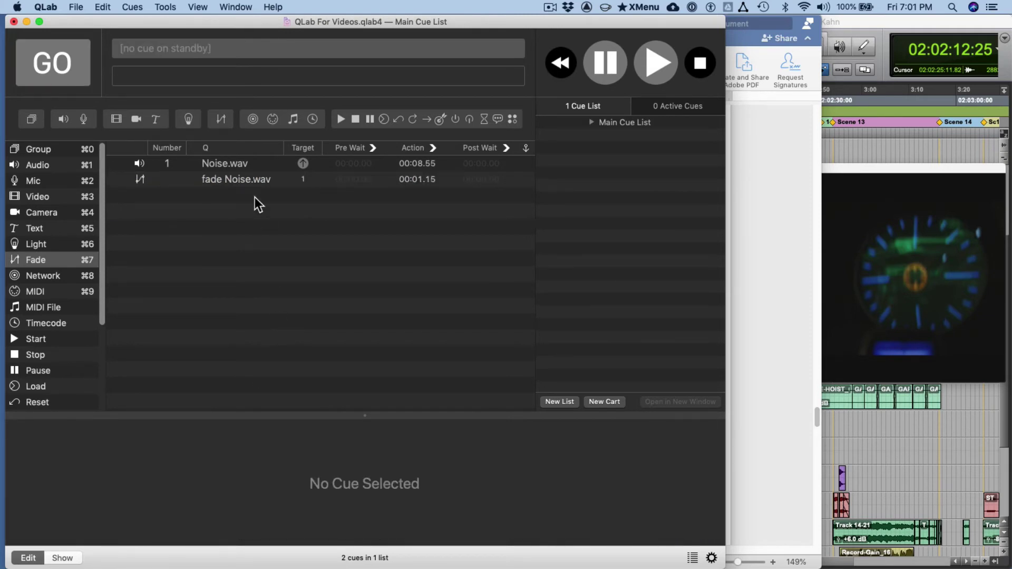
click(245, 168)
click(247, 181)
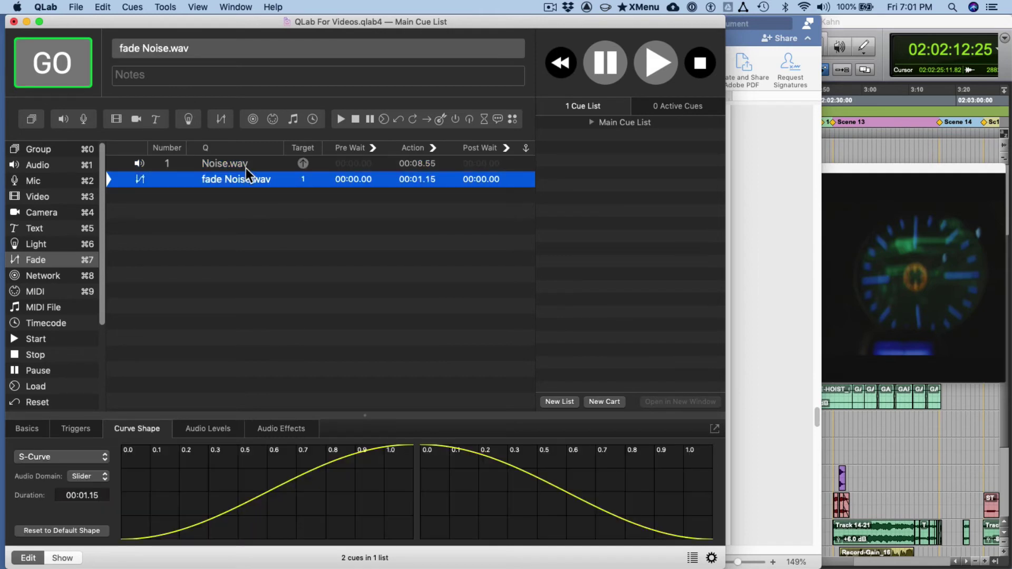
click(246, 169)
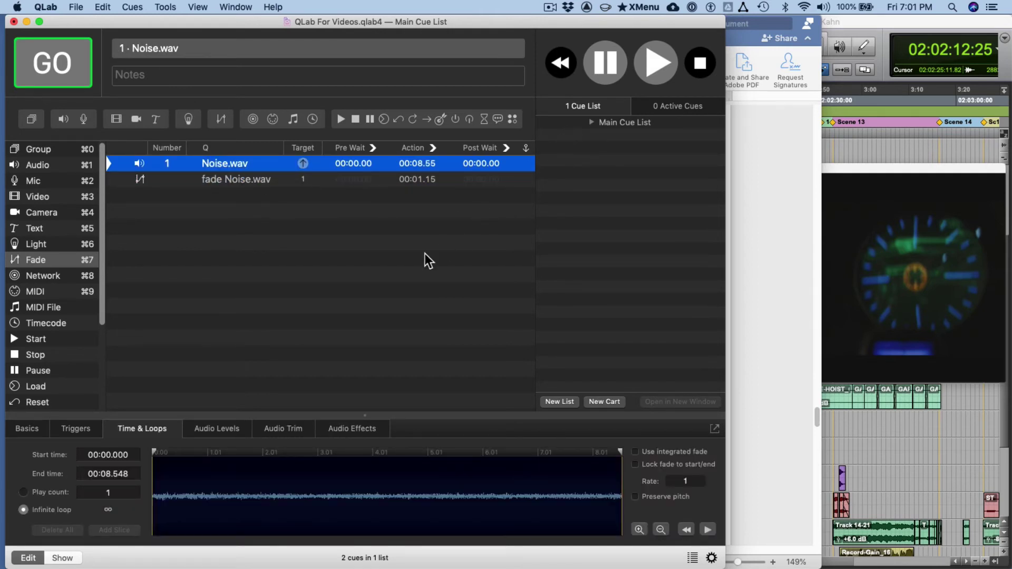
Step: Switch to Word and review the Noise row and the optional looping and fading instructions for cue 13's stop cue
key(super+Tab)
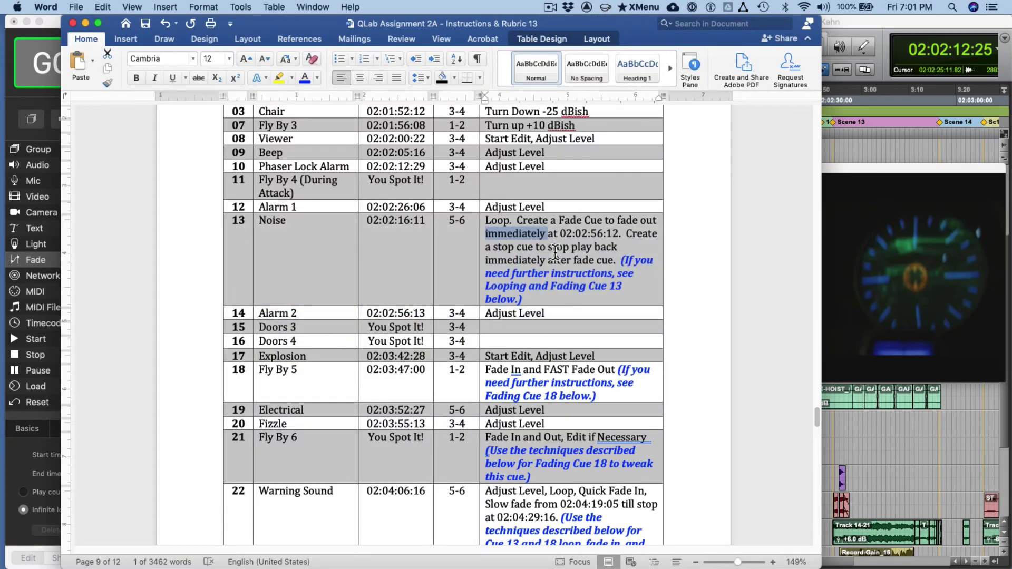
key(super+Tab)
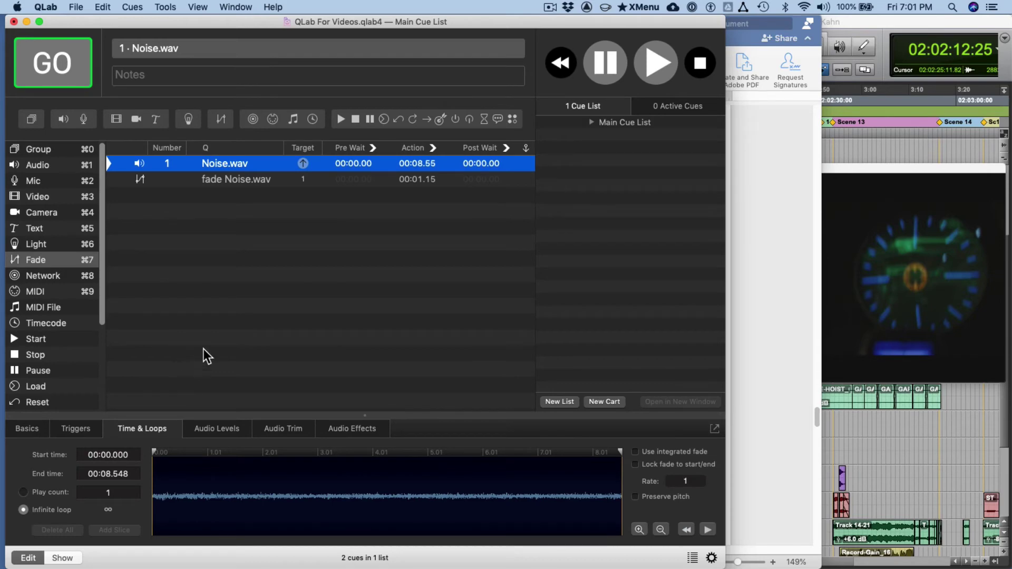
key(super+Tab)
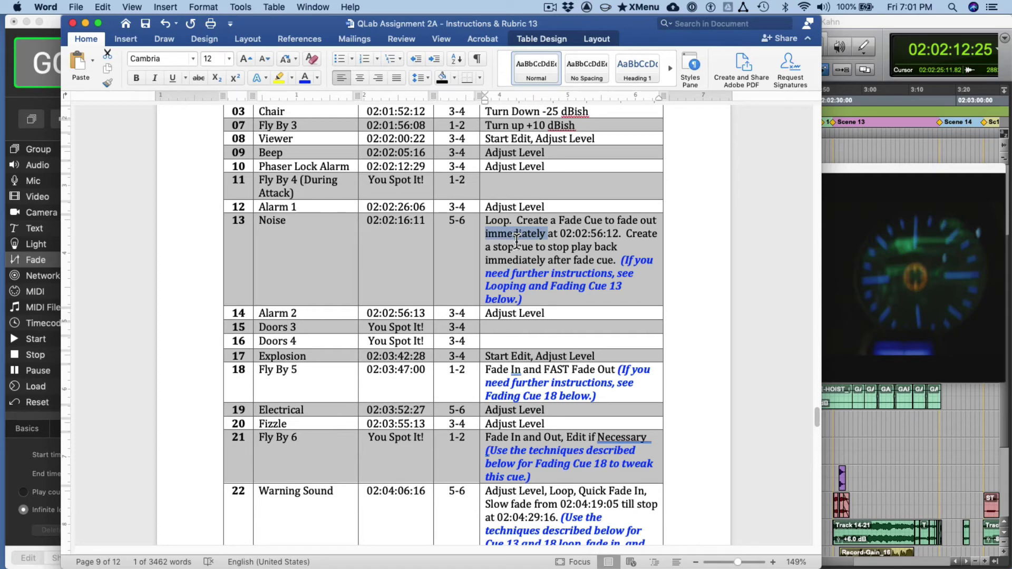
key(super+Tab)
key(super+Tab)
scroll(520, 316, down, 10)
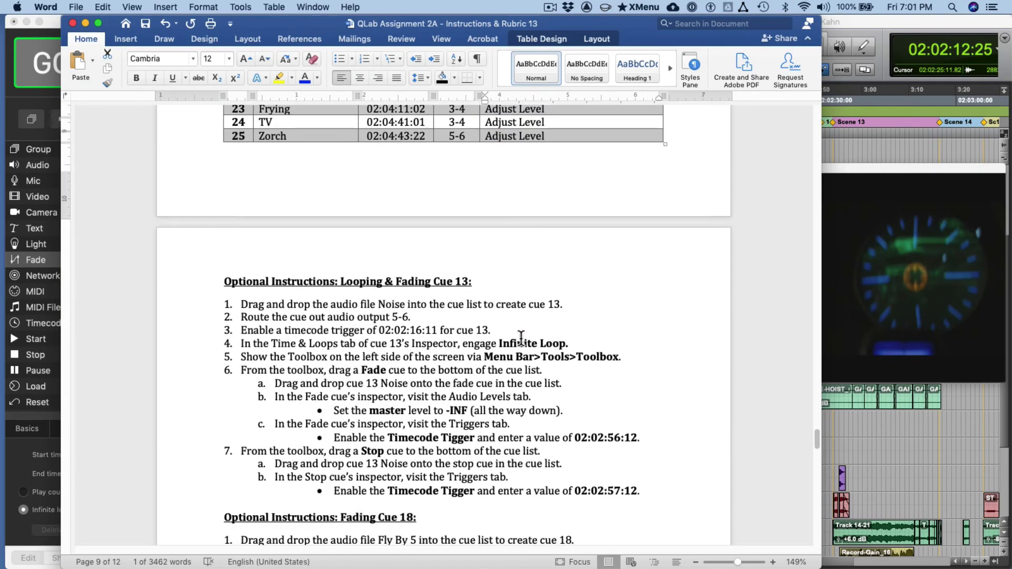
scroll(522, 335, down, 10)
scroll(522, 336, up, 8)
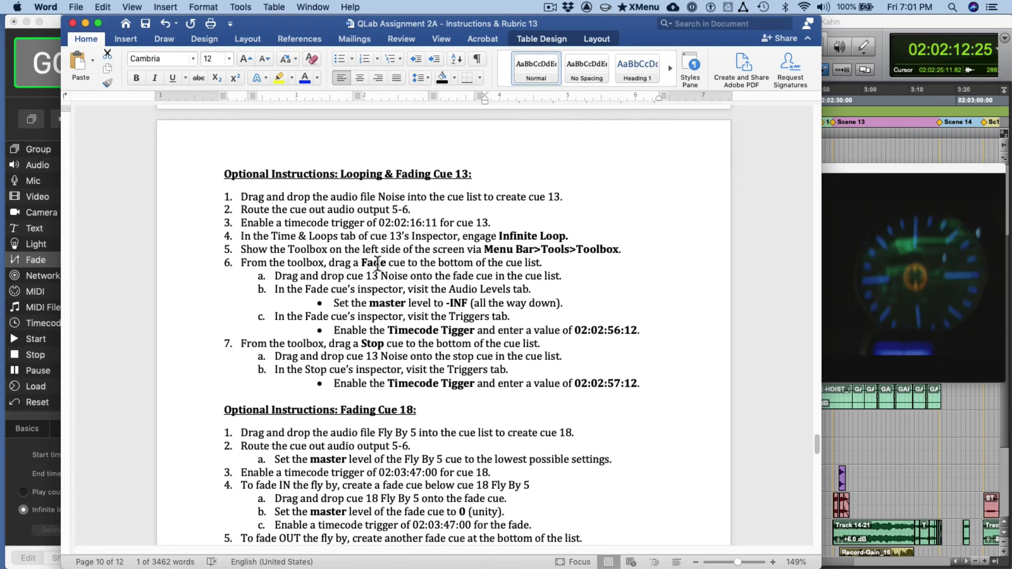
scroll(377, 262, up, 10)
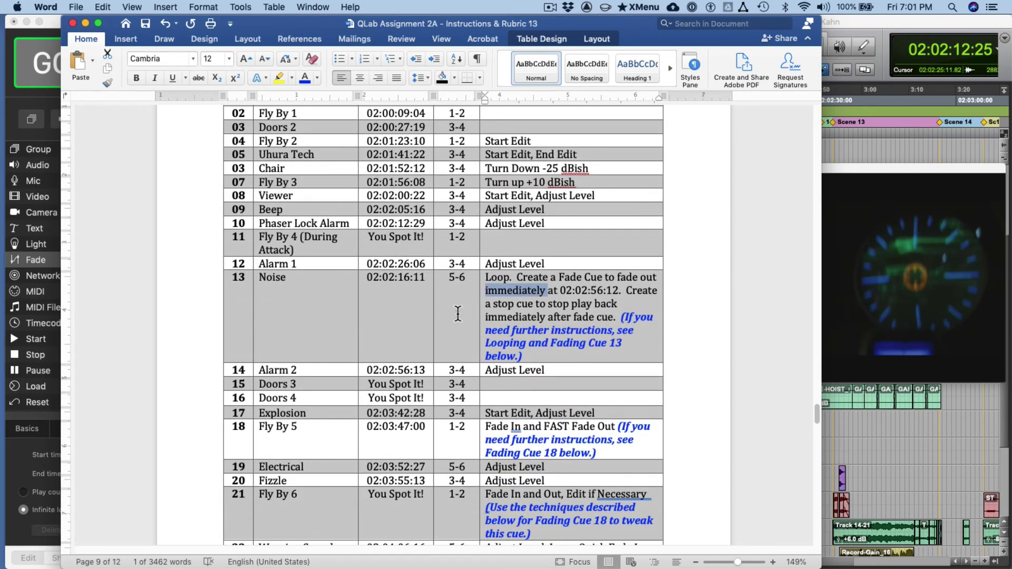
Step: Switch to QLab and add a Stop cue targeting Noise.wav below the fade cue
key(super+Tab)
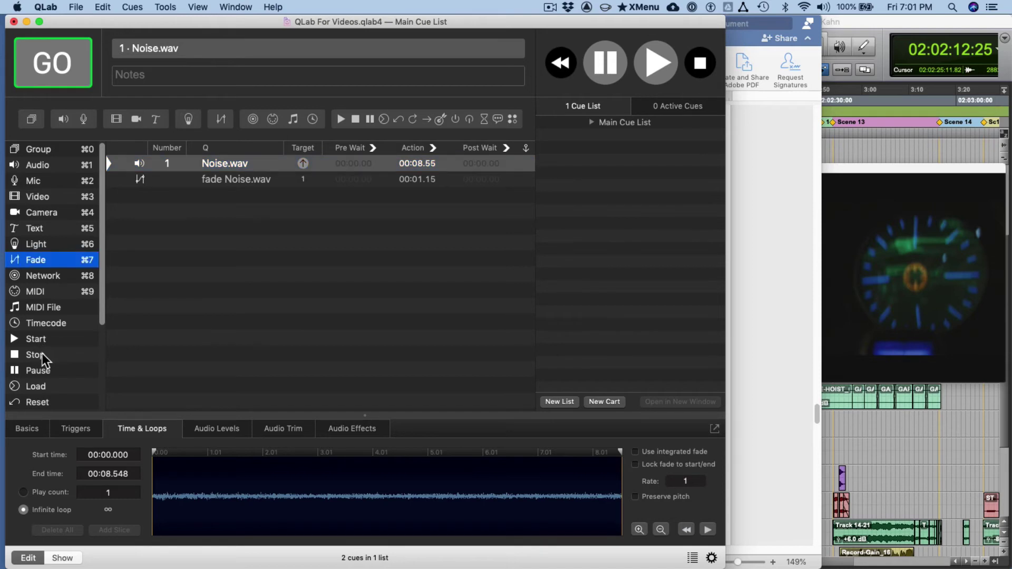
drag(42, 353, 226, 190)
click(232, 161)
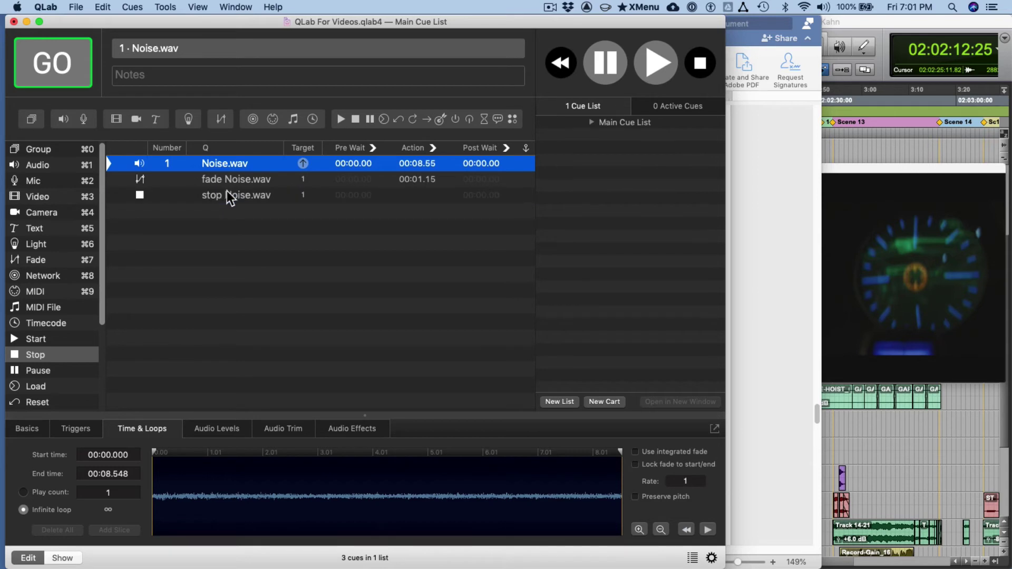
click(226, 196)
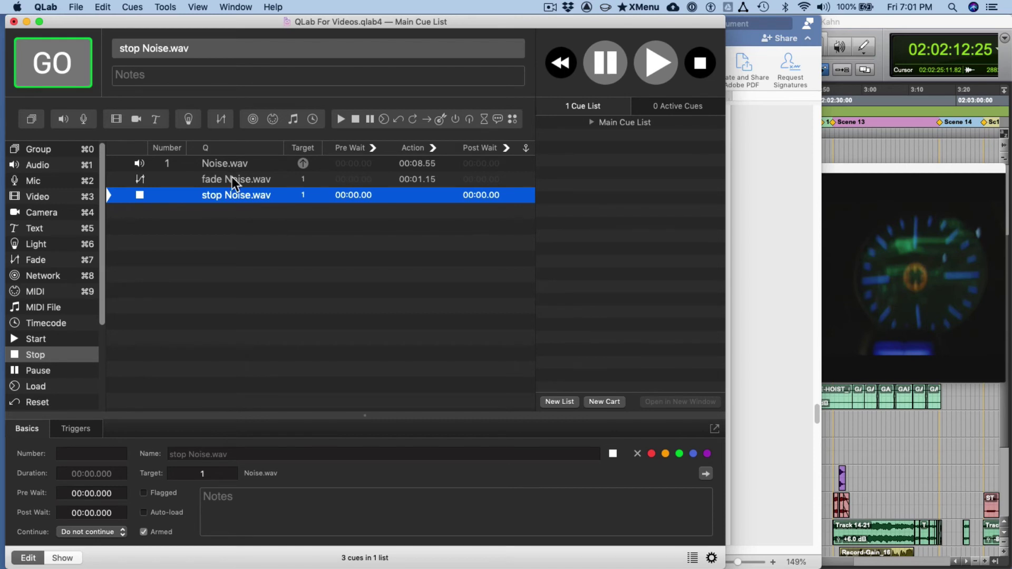
Step: Copy the timecode trigger value 2:02:56:12 from the Noise.wav fade cue
click(232, 178)
click(71, 429)
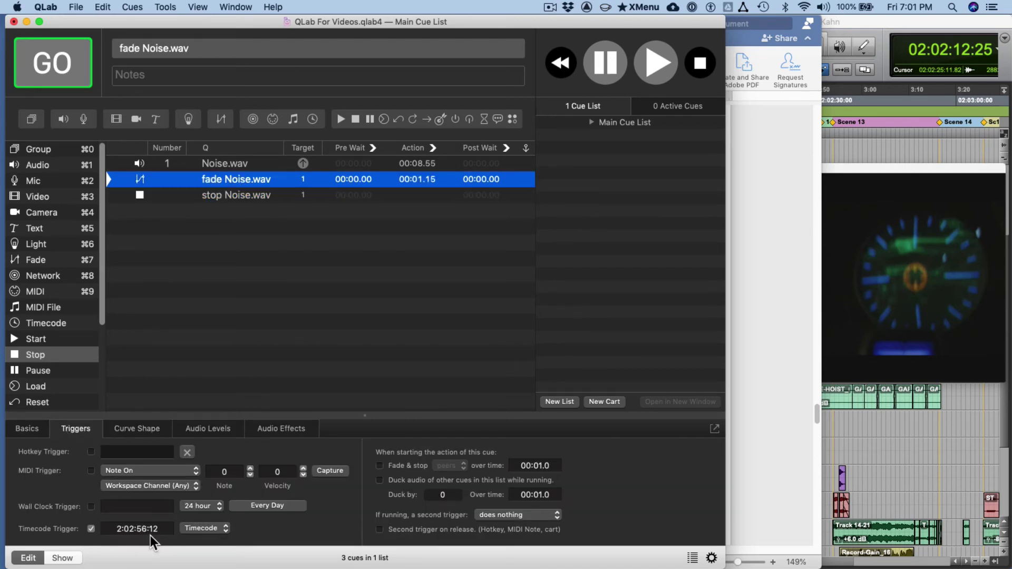
drag(158, 529, 112, 525)
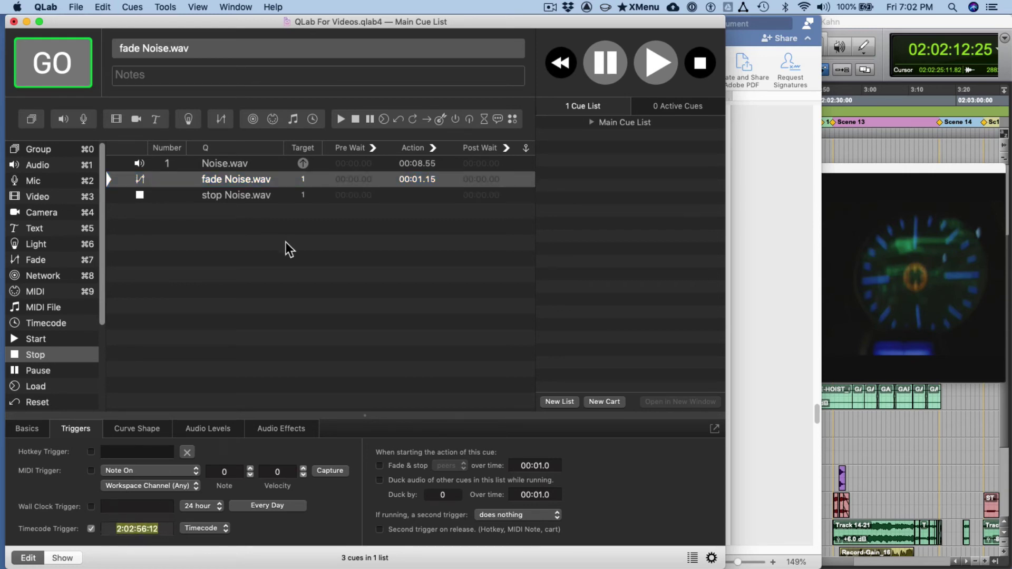
Step: Enable the stop cue's timecode trigger, paste the copied time, and change it to 2:02:58:12
click(239, 196)
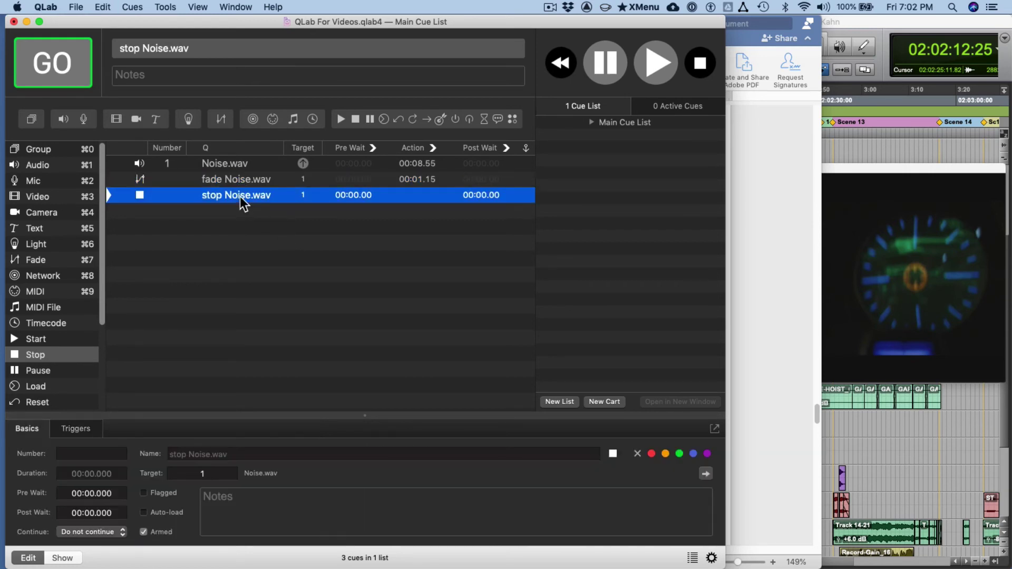
click(87, 426)
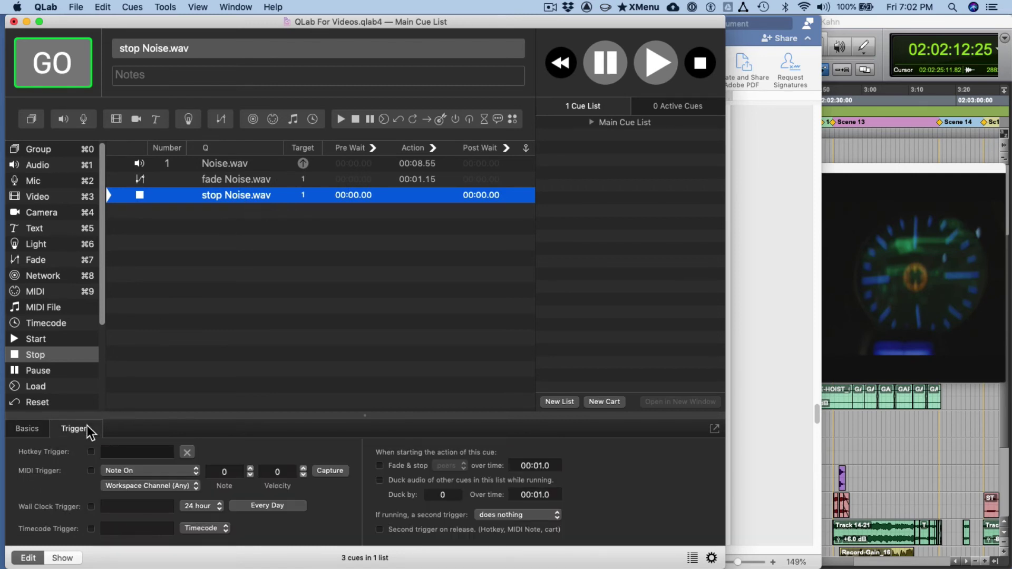
click(90, 528)
drag(158, 529, 103, 529)
text(2:02:56:12)
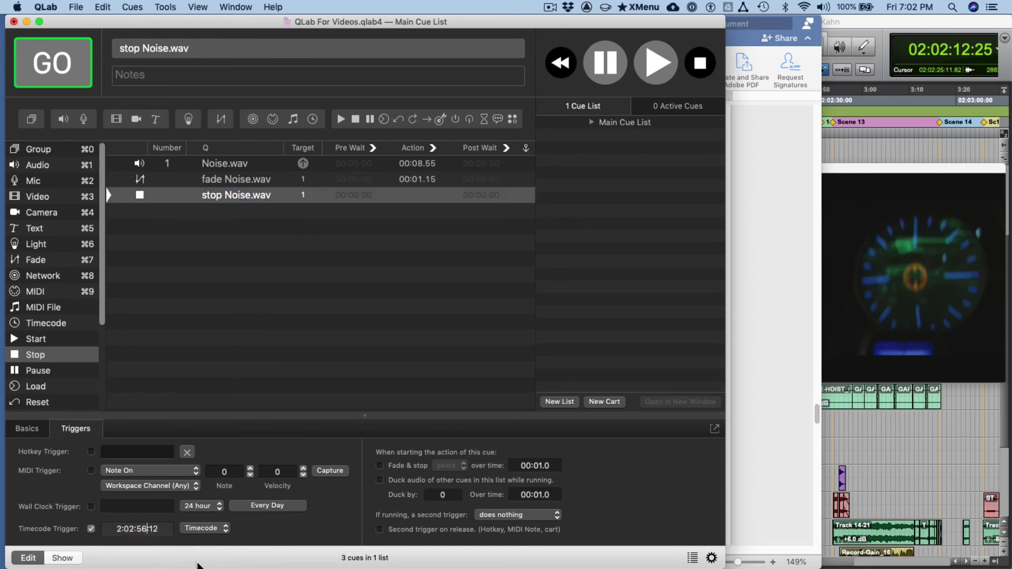
key(BackSpace)
text(8)
key(Return)
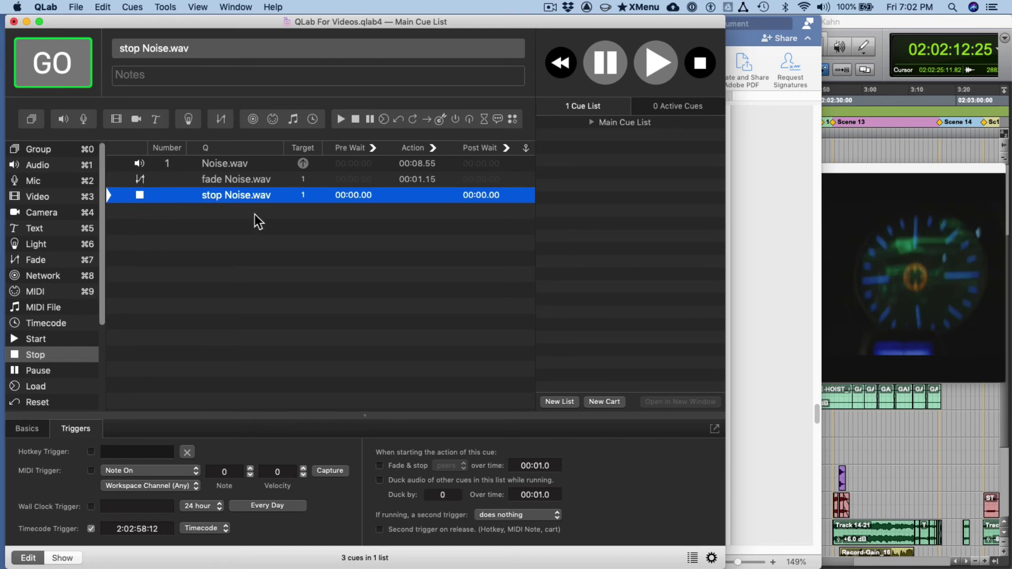
Step: Switch to Pro Tools, play the session to test the Noise cues against timecode, and turn off solo on the Warning track
click(234, 161)
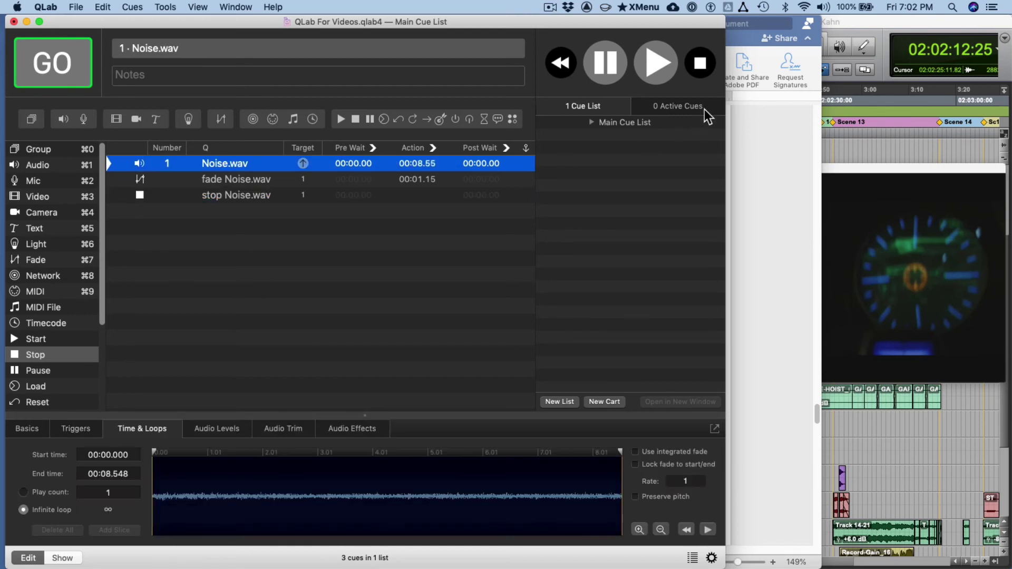
click(844, 25)
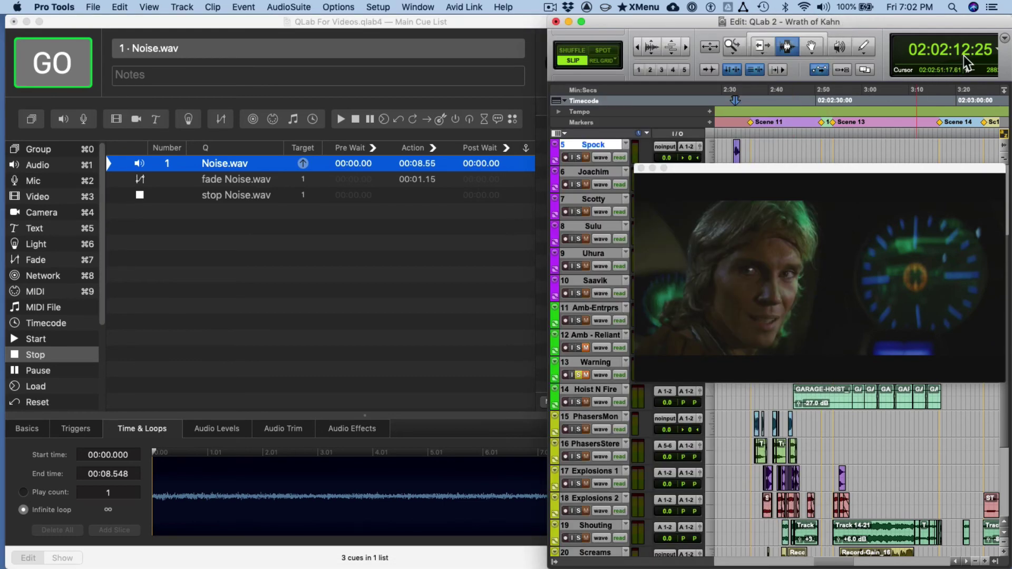
key(space)
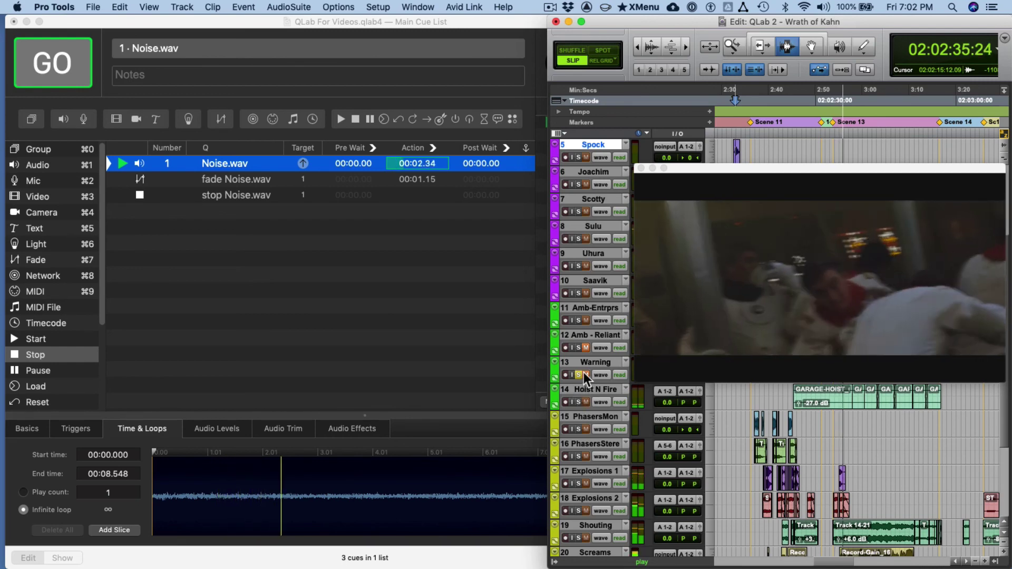
click(579, 375)
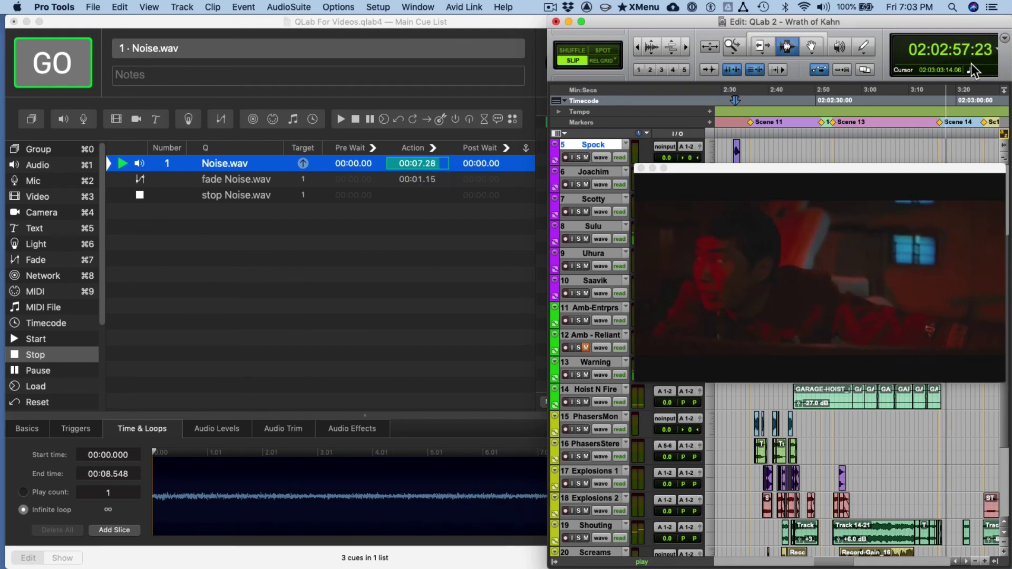
click(356, 143)
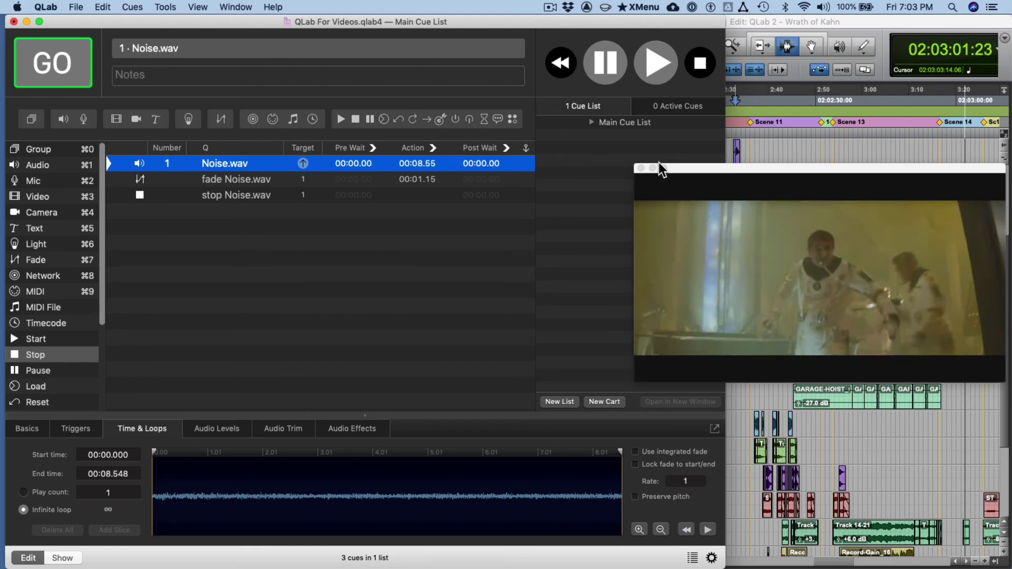
click(842, 25)
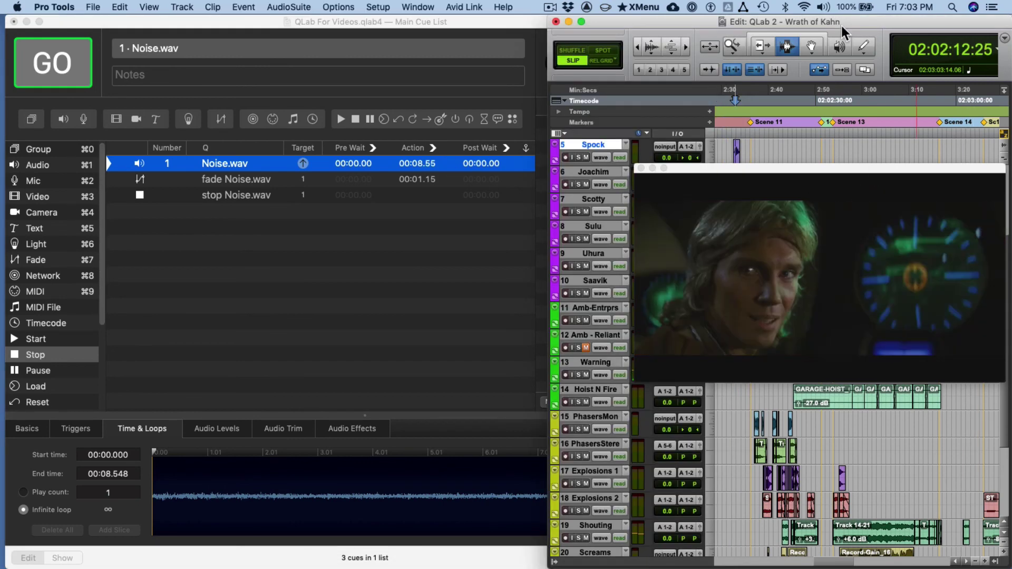